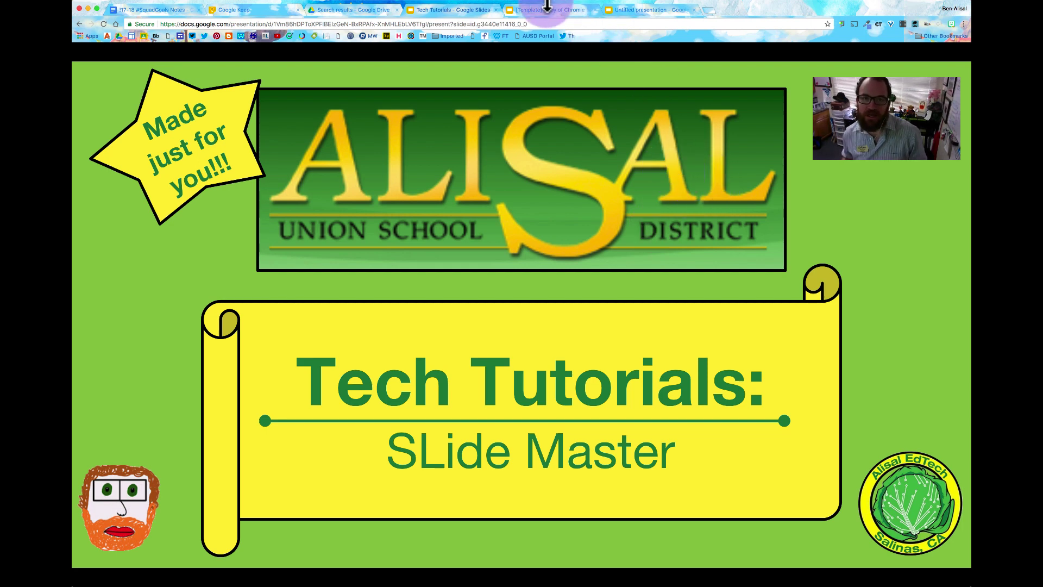
# - Switch to the '[Template] Copy of Chromie the Chromebook' presentation tab
pyautogui.click(552, 11)
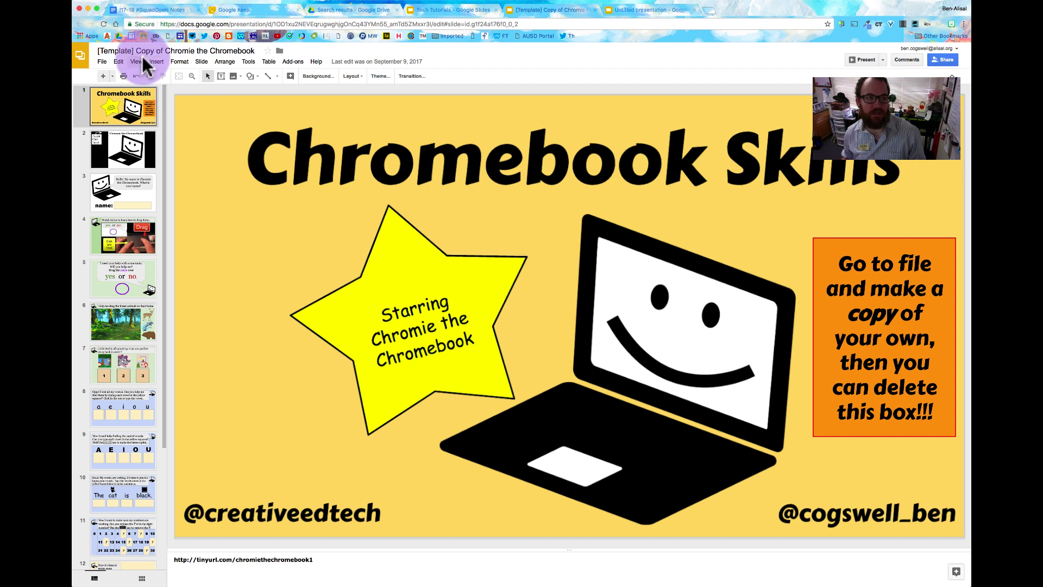
# - On slide 3, drag the name title box off the yellow box and back to confirm it moves
pyautogui.click(147, 187)
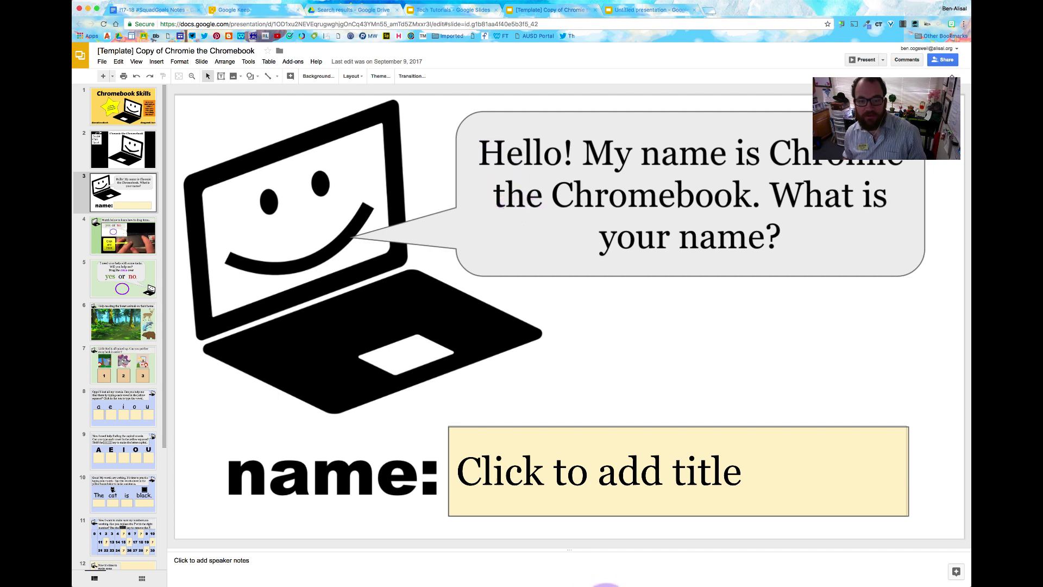
pyautogui.click(624, 467)
pyautogui.click(654, 420)
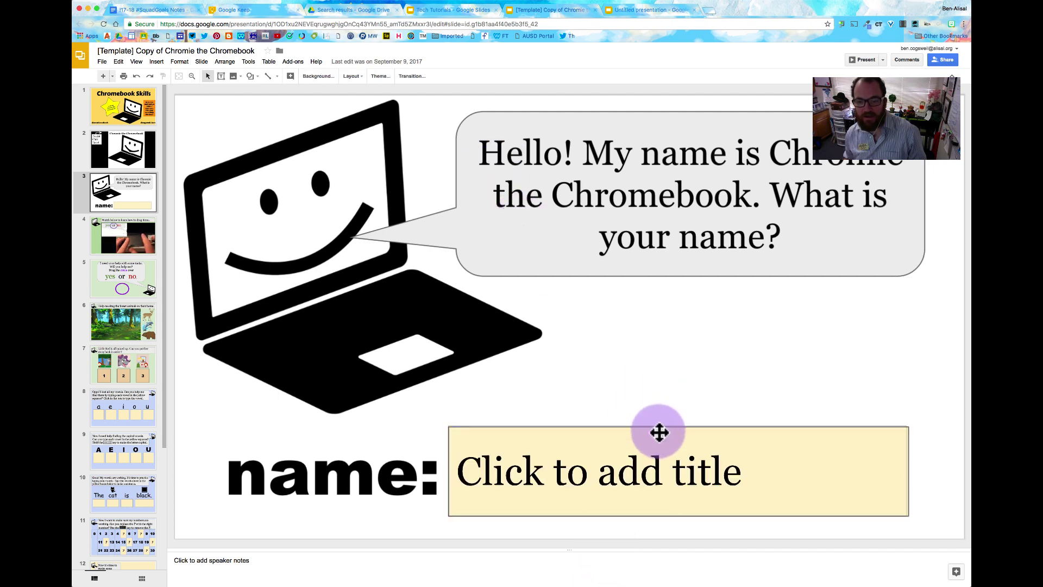
pyautogui.moveTo(658, 431)
pyautogui.mouseDown()
pyautogui.moveTo(653, 339)
pyautogui.moveTo(663, 466)
pyautogui.moveTo(661, 437)
pyautogui.moveTo(661, 451)
pyautogui.mouseUp()
pyautogui.click(664, 434)
pyautogui.click(672, 400)
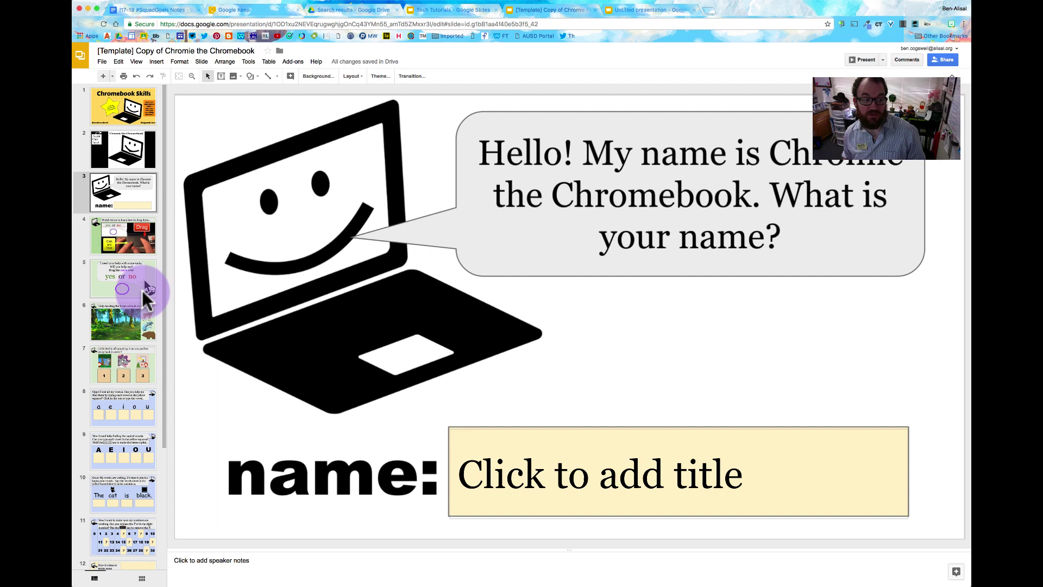
# - On slide 6, nudge the deer and select the dolphin and bear pictures to check they're movable
pyautogui.click(146, 325)
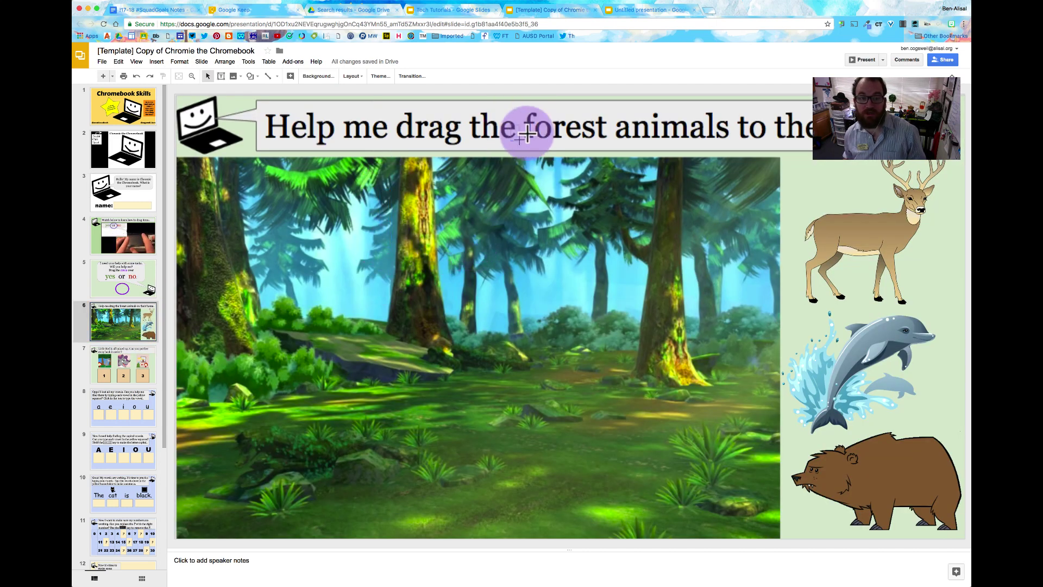
pyautogui.moveTo(846, 229); pyautogui.dragTo(839, 234)
pyautogui.click(869, 345)
pyautogui.click(888, 490)
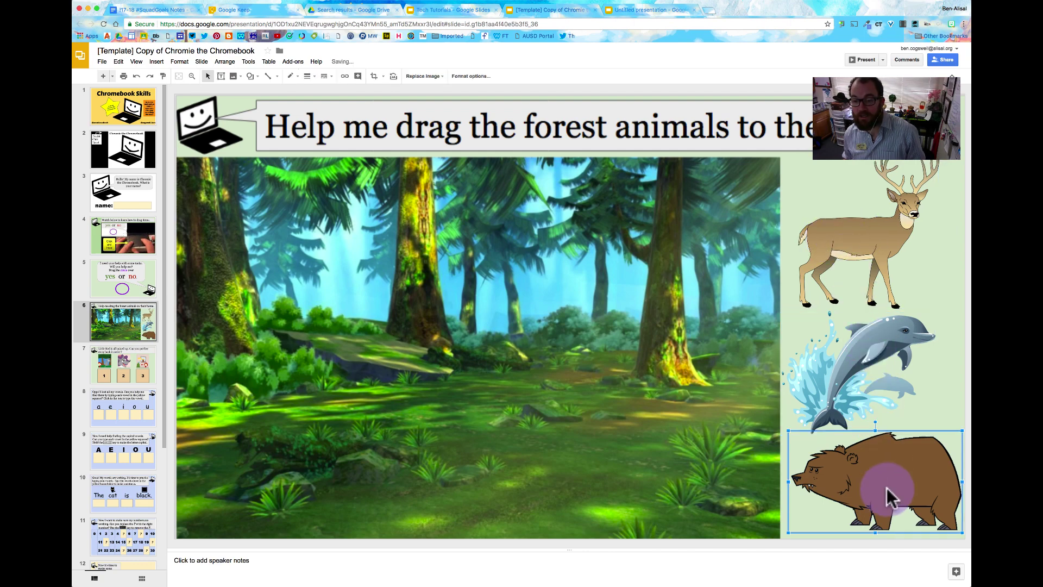
pyautogui.click(894, 365)
pyautogui.click(856, 235)
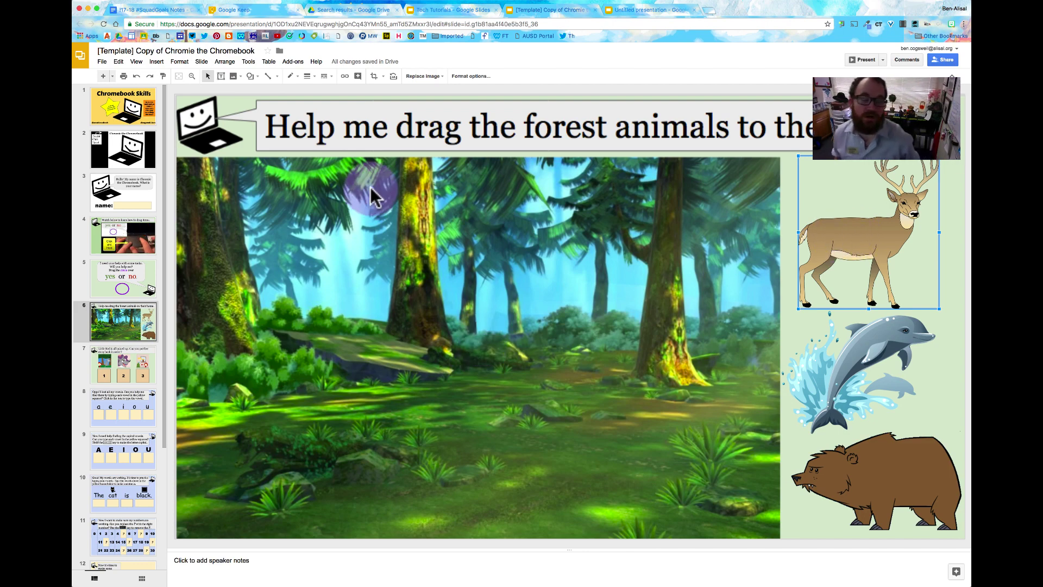
# - Open the slide master and step through the title, order, title-and-body and title-only layouts
pyautogui.click(136, 63)
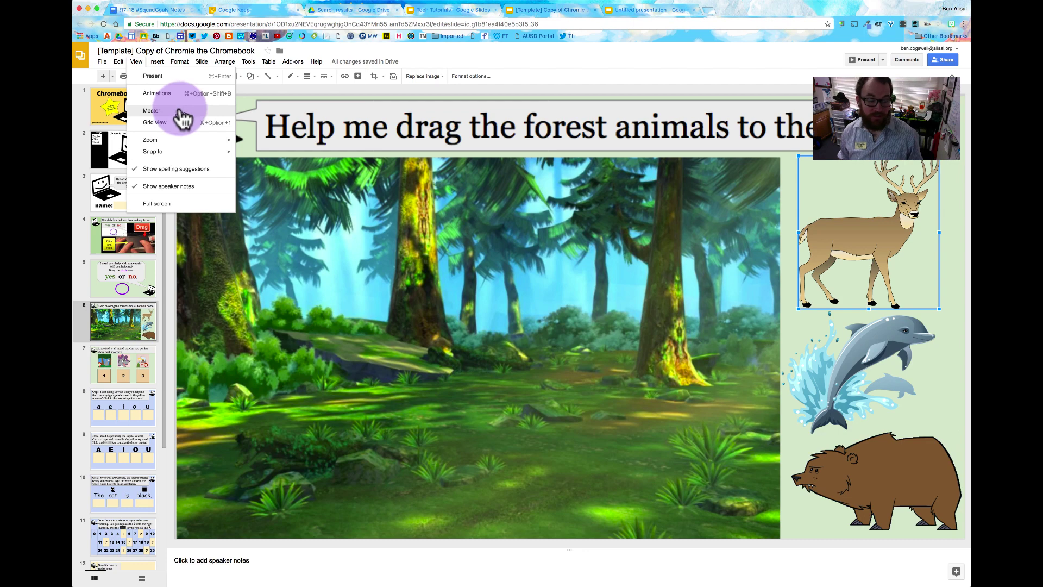
pyautogui.click(179, 109)
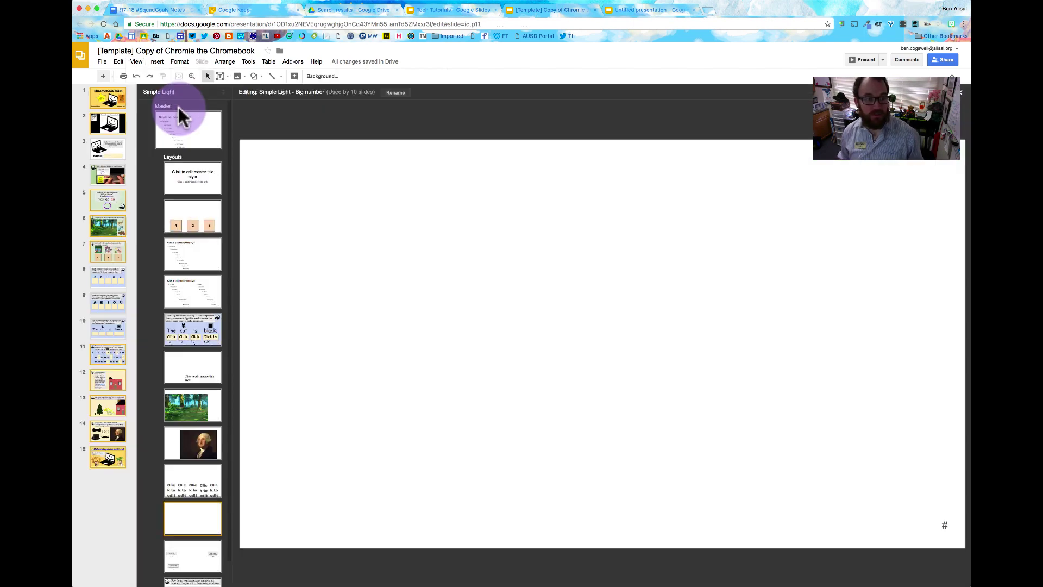
pyautogui.click(208, 174)
pyautogui.click(214, 207)
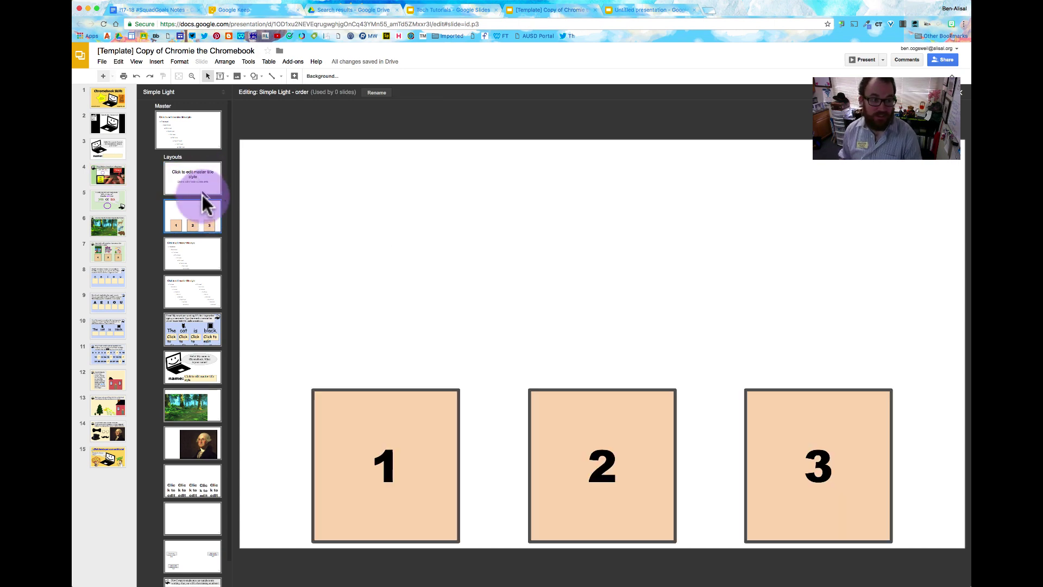
pyautogui.click(196, 251)
pyautogui.click(210, 324)
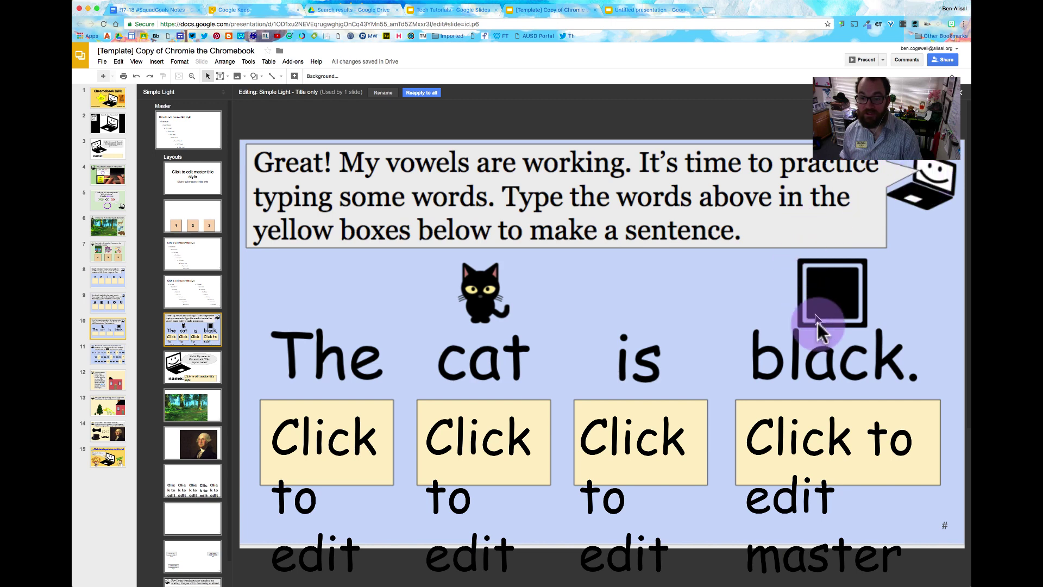
# - Check the fourth yellow box's text, then open the Chromebook name layout and select its title placeholder
pyautogui.tripleClick(838, 438)
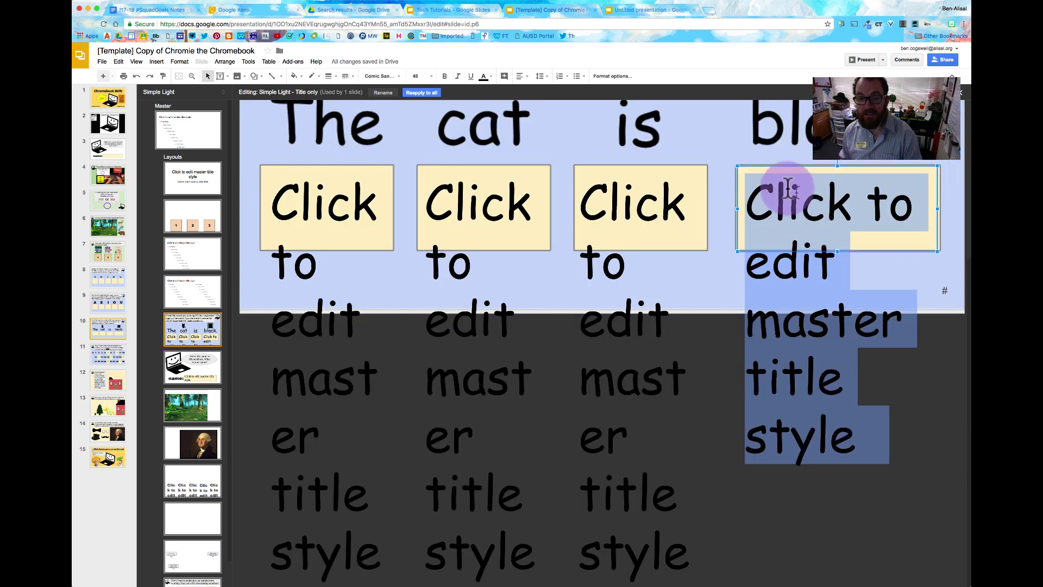
pyautogui.click(736, 212)
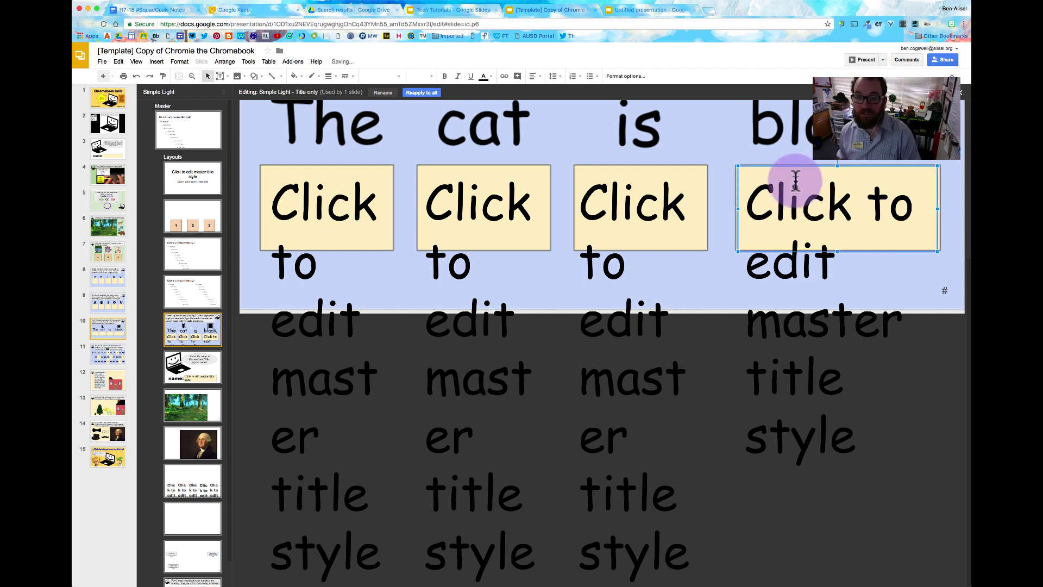
pyautogui.scroll(3, 795, 182)
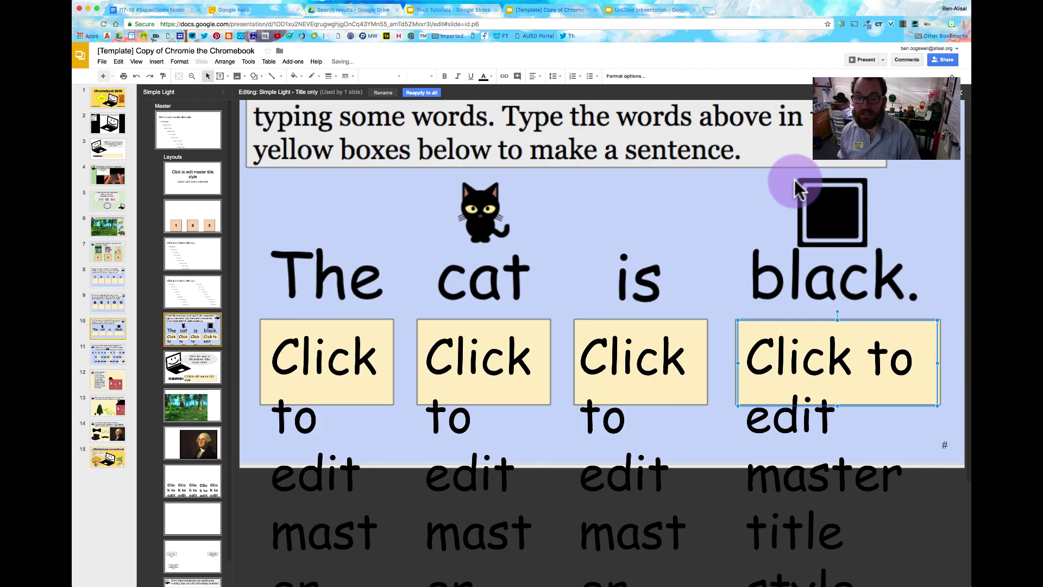
pyautogui.click(217, 371)
pyautogui.moveTo(455, 205); pyautogui.dragTo(477, 256)
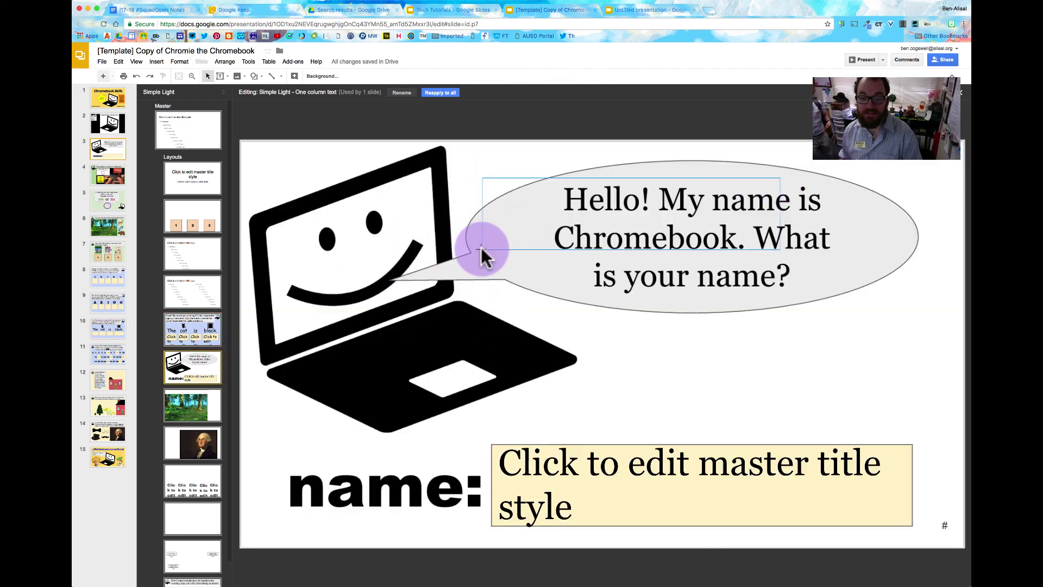
pyautogui.tripleClick(705, 456)
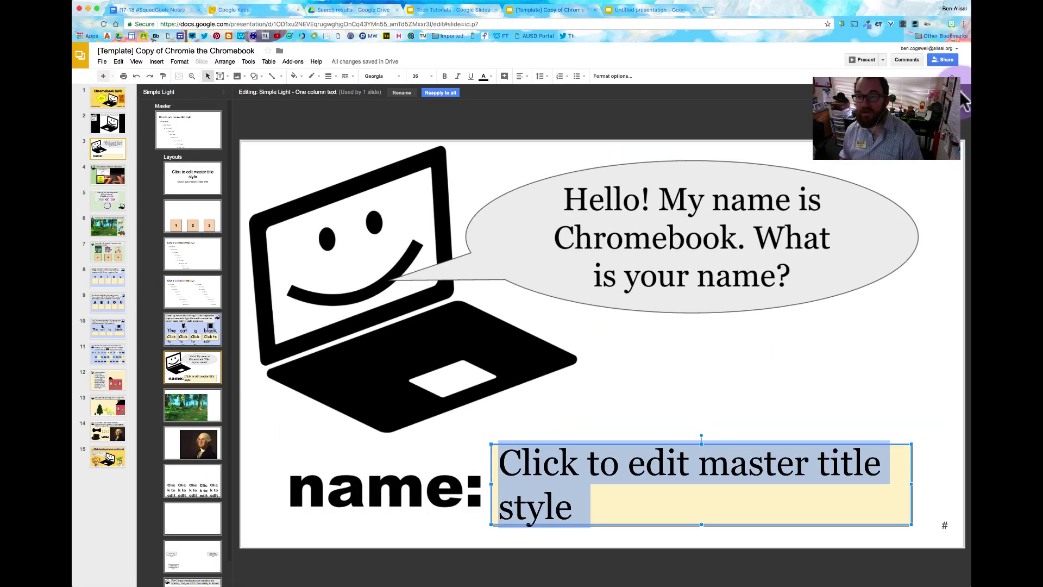
# - Exit the master and add a new slide using the Chromebook name layout
pyautogui.click(962, 97)
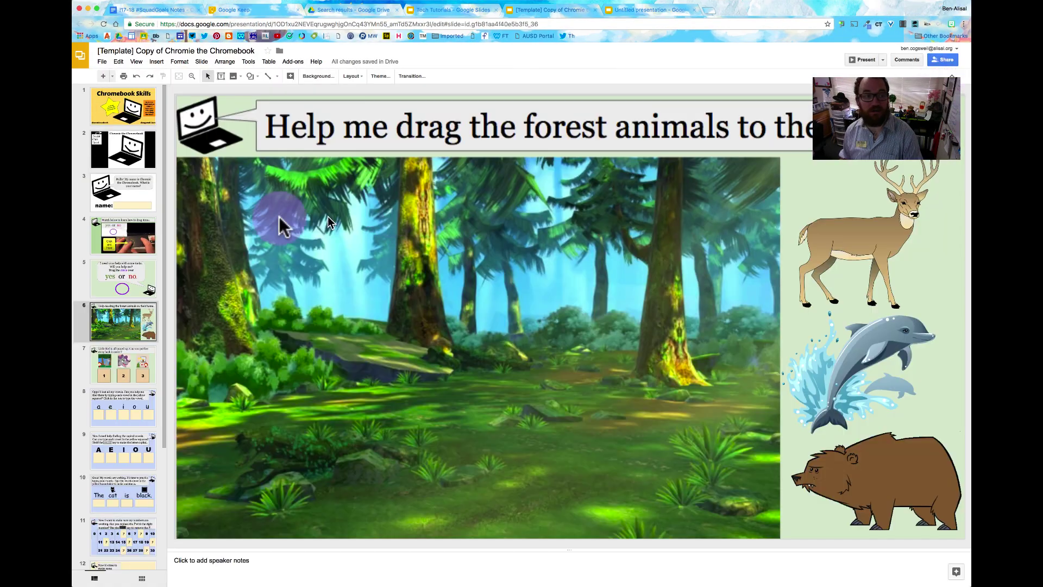
pyautogui.click(111, 77)
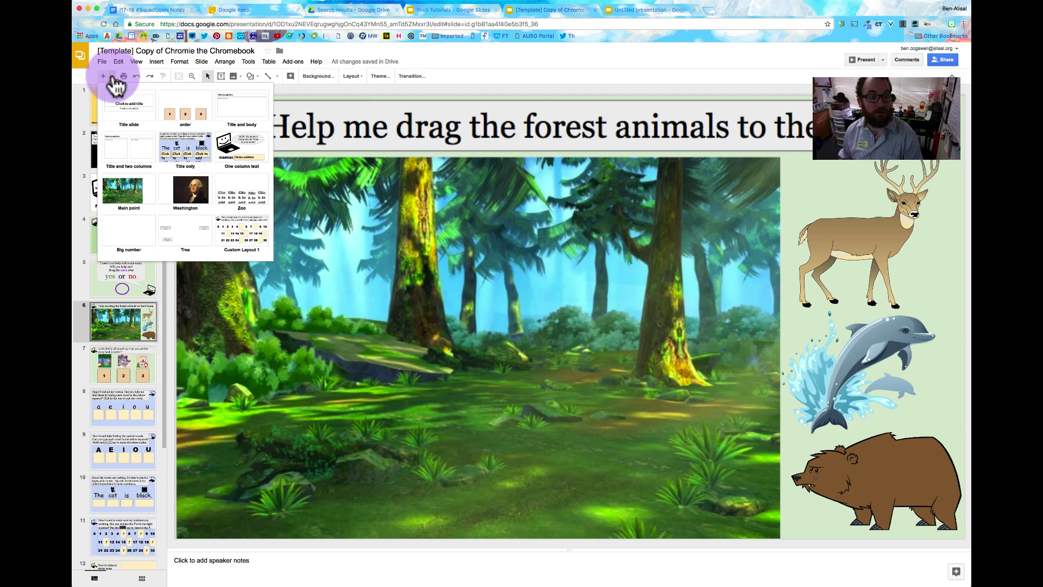
pyautogui.click(239, 157)
# - Test editing and moving the name box on the new slide, then close the template presentation
pyautogui.click(540, 465)
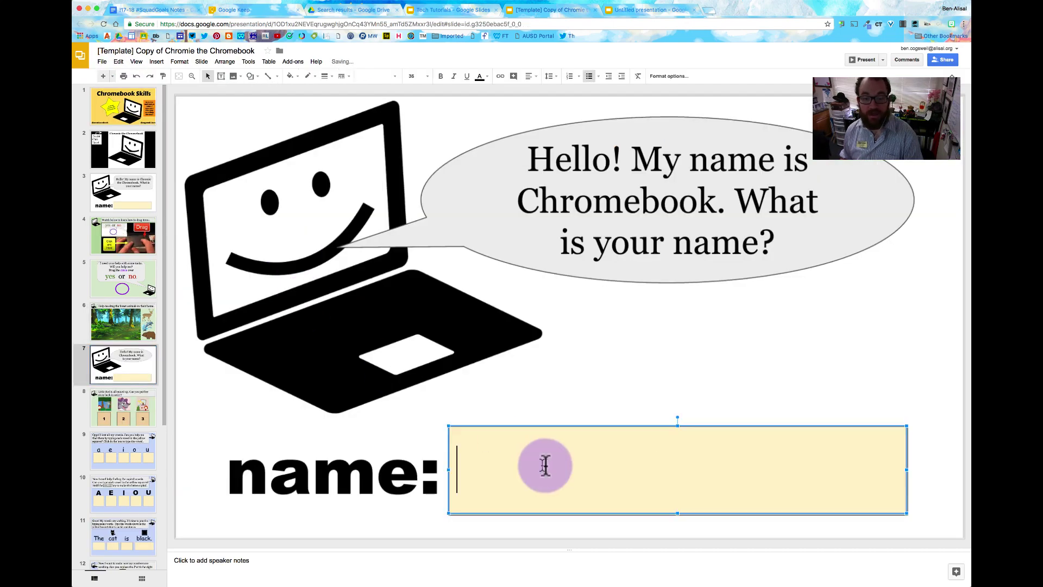
pyautogui.moveTo(574, 427)
pyautogui.mouseDown()
pyautogui.moveTo(572, 375)
pyautogui.moveTo(560, 416)
pyautogui.moveTo(572, 427)
pyautogui.mouseUp()
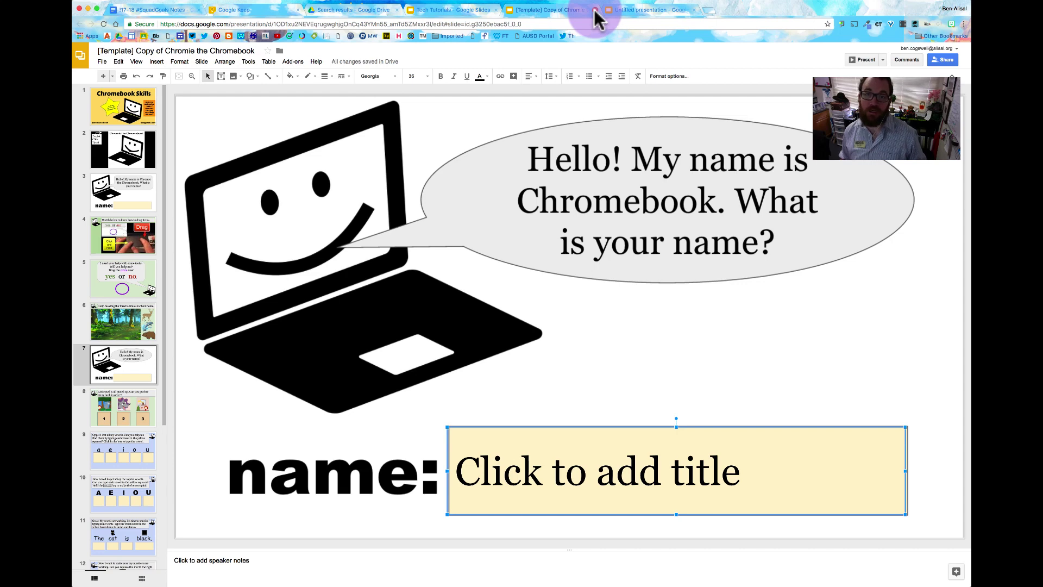
pyautogui.click(594, 9)
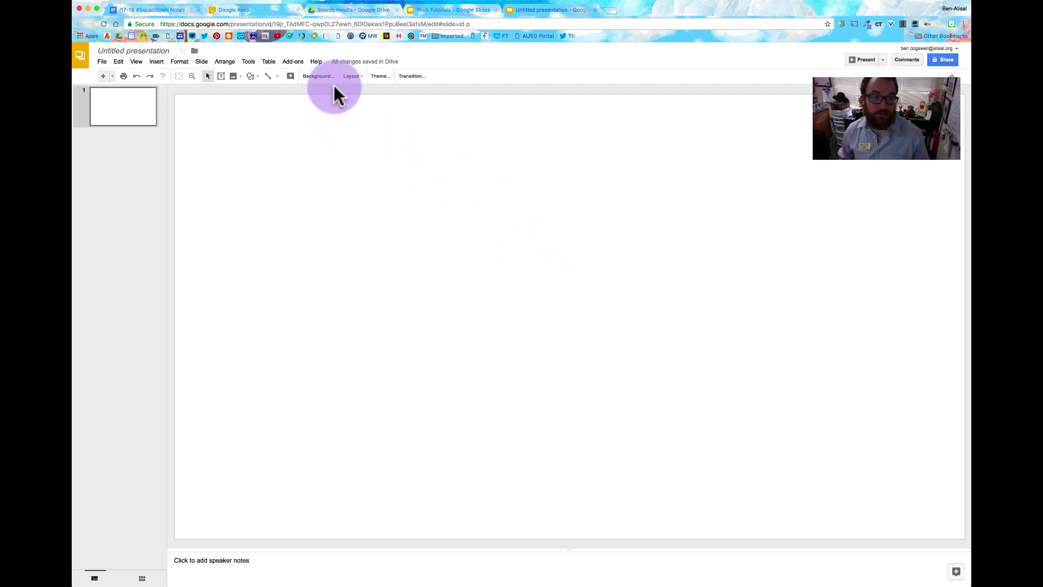
# - Draw a large oval circle on the blank slide and shift it left
pyautogui.click(258, 78)
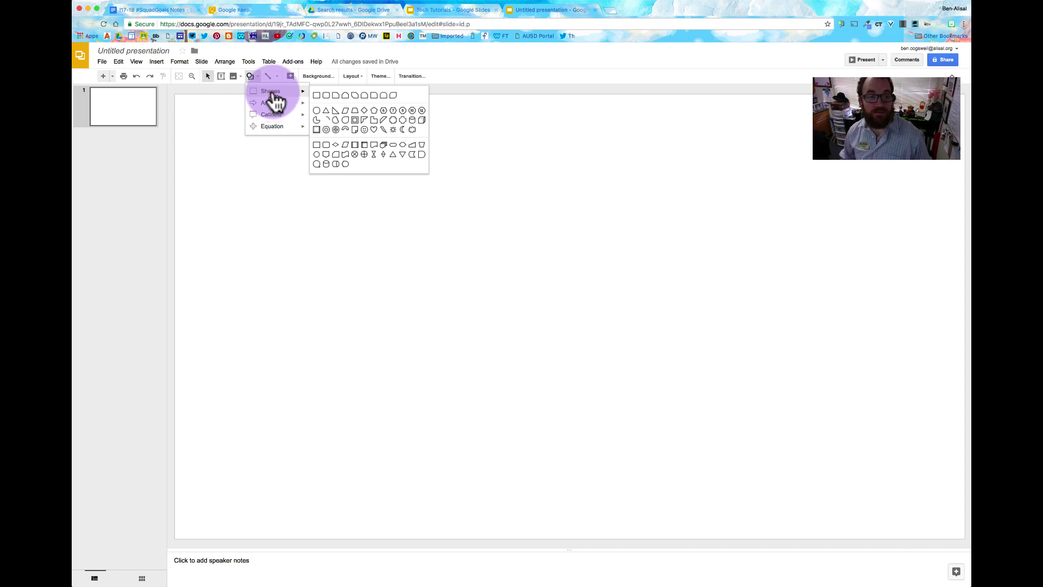
pyautogui.click(316, 110)
pyautogui.moveTo(231, 109); pyautogui.dragTo(634, 507)
pyautogui.moveTo(603, 409); pyautogui.dragTo(571, 404)
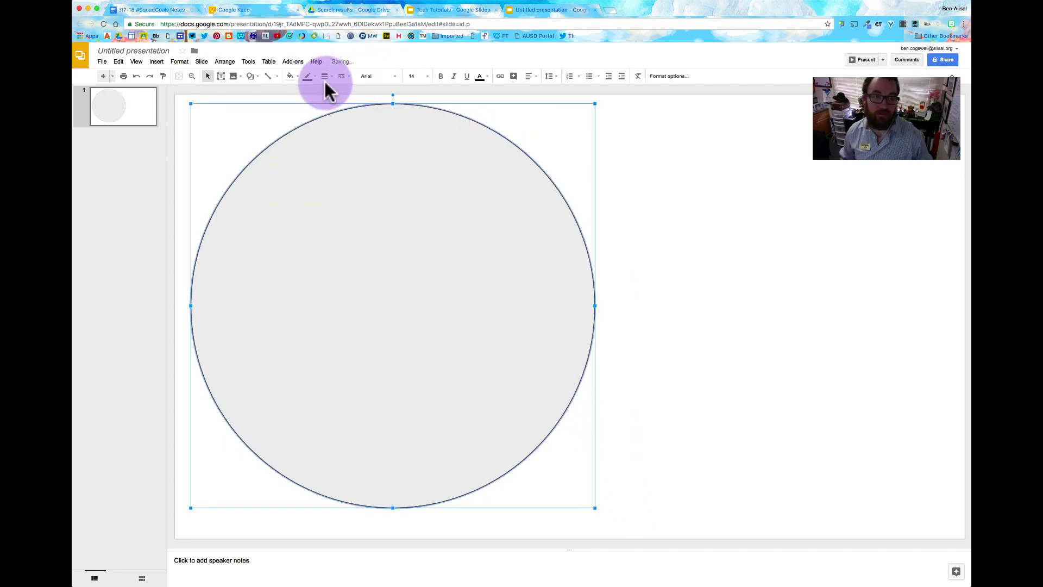
# - Fill the circle with yellow, then change it to a lighter custom pale yellow
pyautogui.click(294, 80)
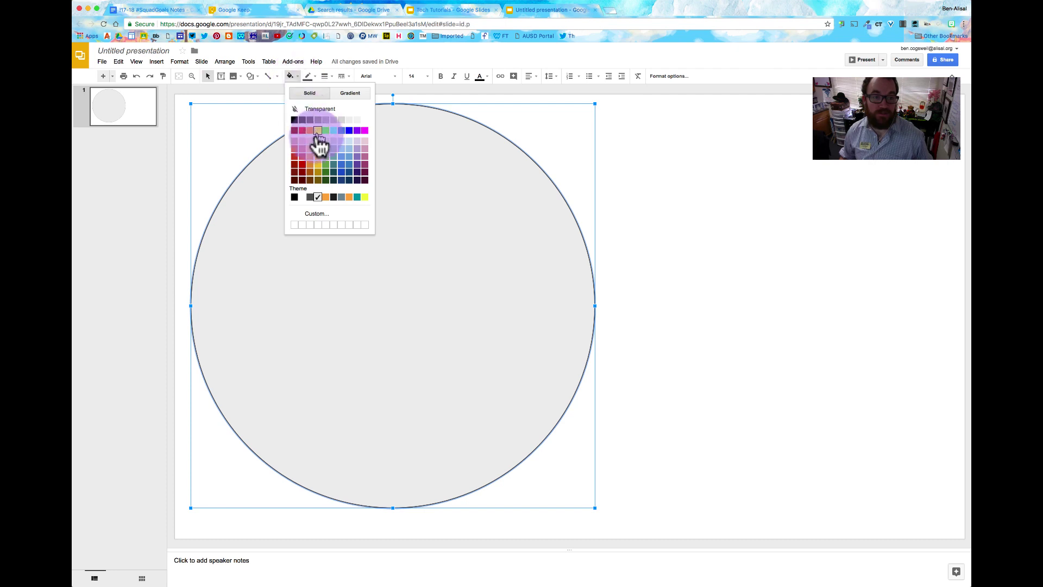
pyautogui.click(319, 156)
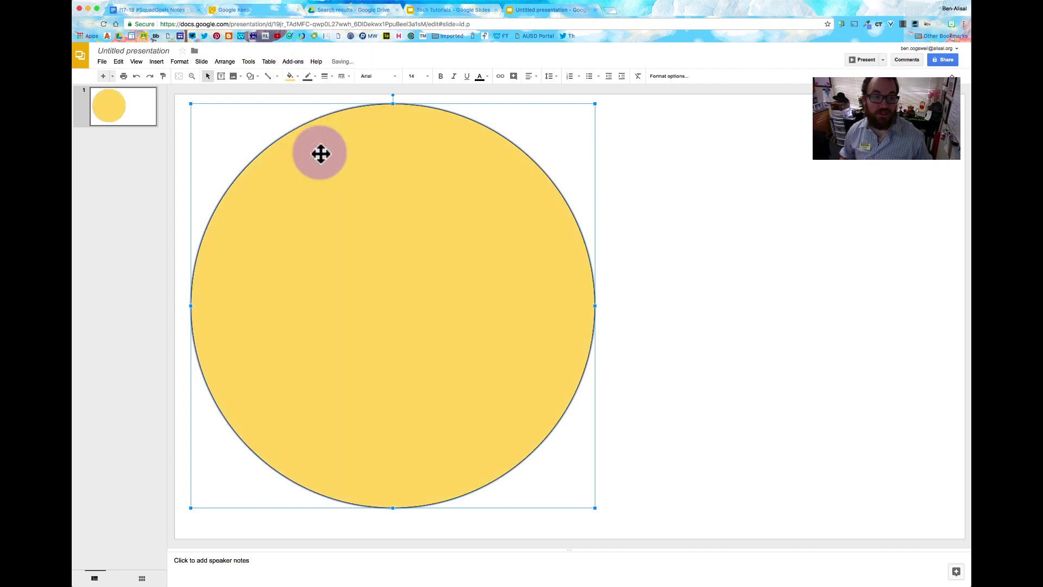
pyautogui.click(295, 81)
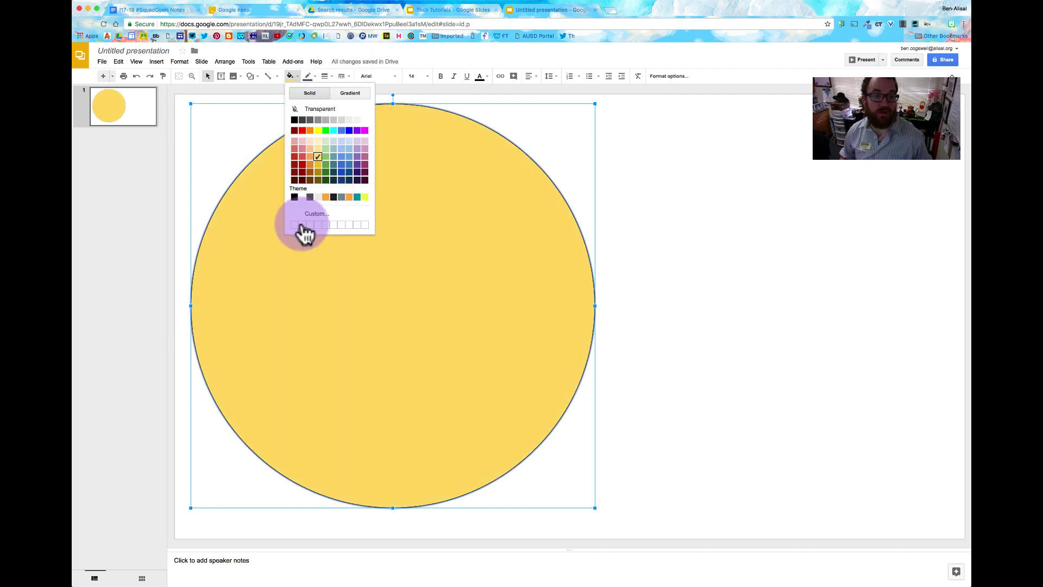
pyautogui.click(316, 215)
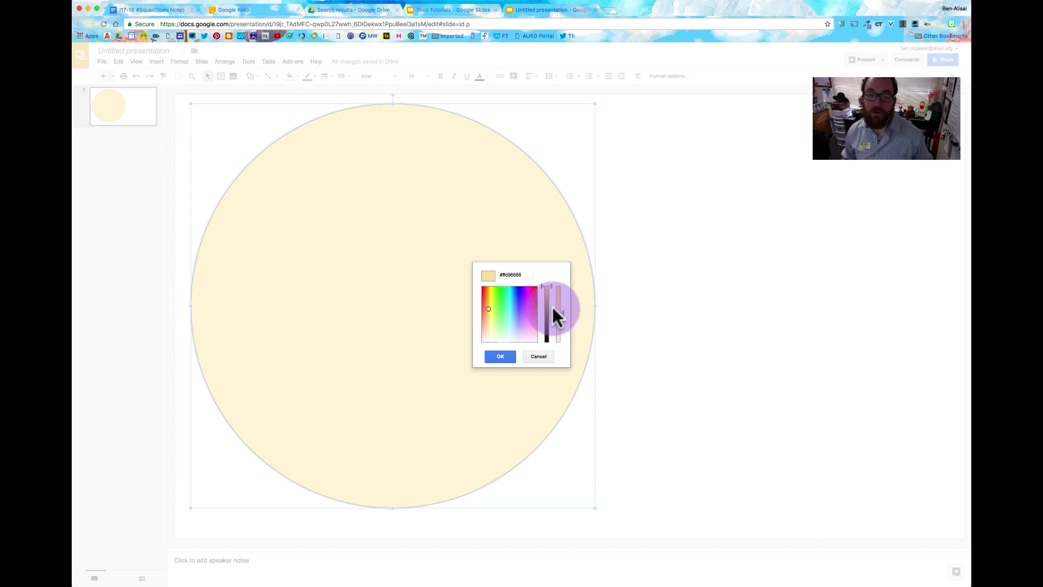
pyautogui.click(489, 355)
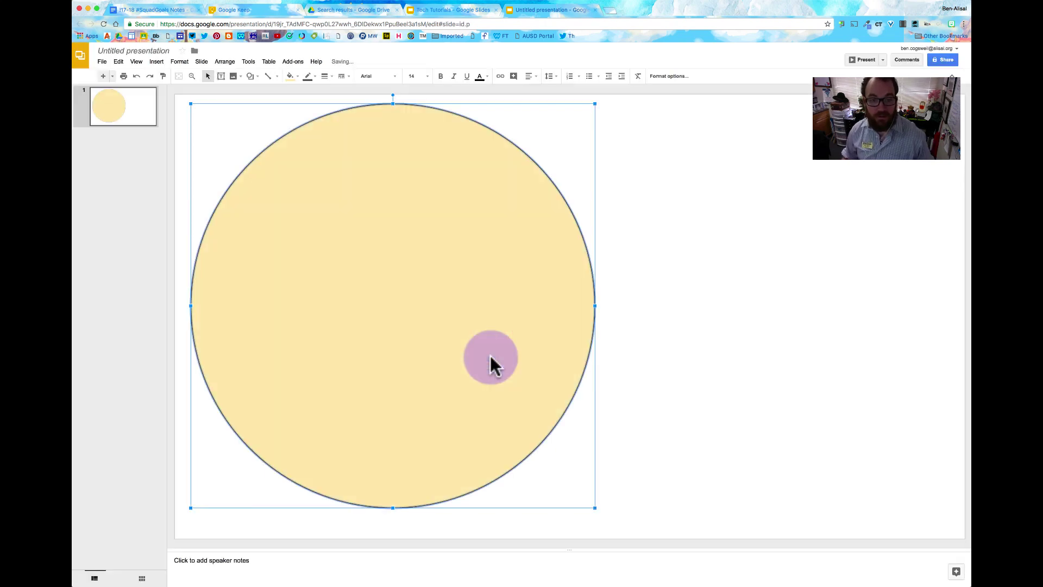
pyautogui.click(746, 265)
# - Duplicate the yellow circle and position the two circles so they overlap
pyautogui.click(532, 313)
pyautogui.press('super+d')
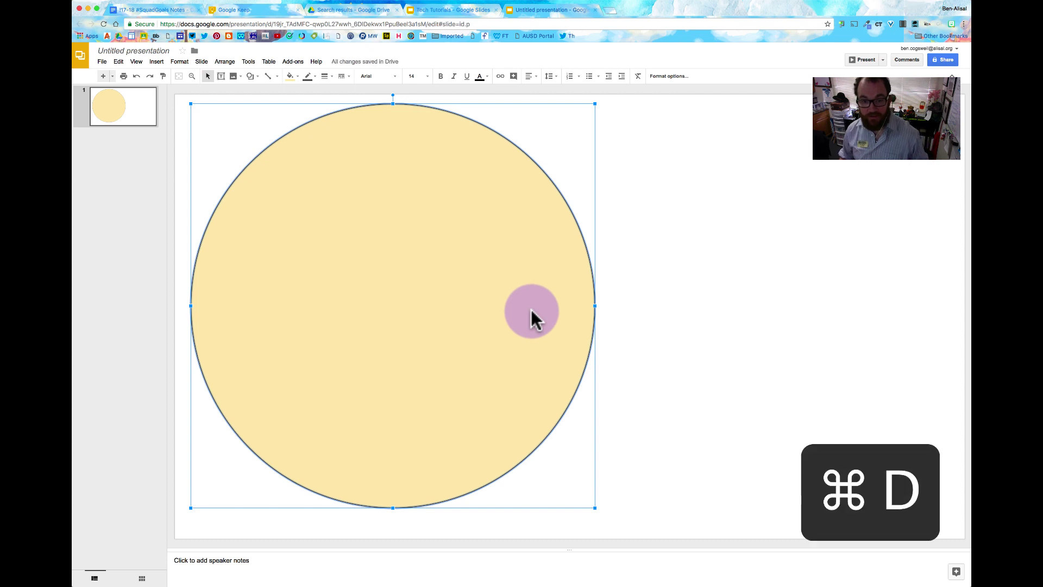
pyautogui.moveTo(530, 313); pyautogui.dragTo(787, 288)
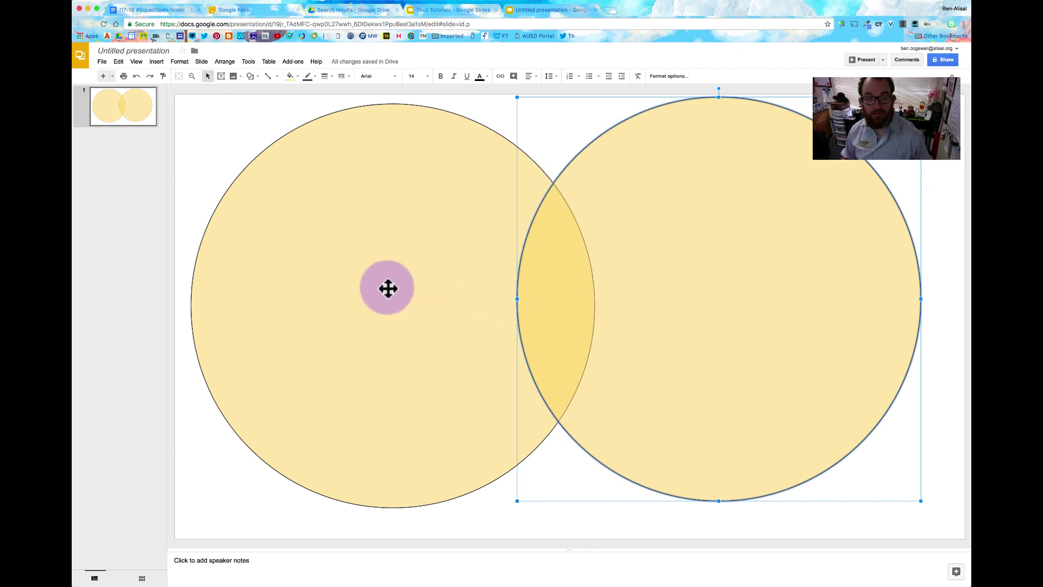
pyautogui.click(393, 288)
pyautogui.moveTo(392, 288); pyautogui.dragTo(431, 286)
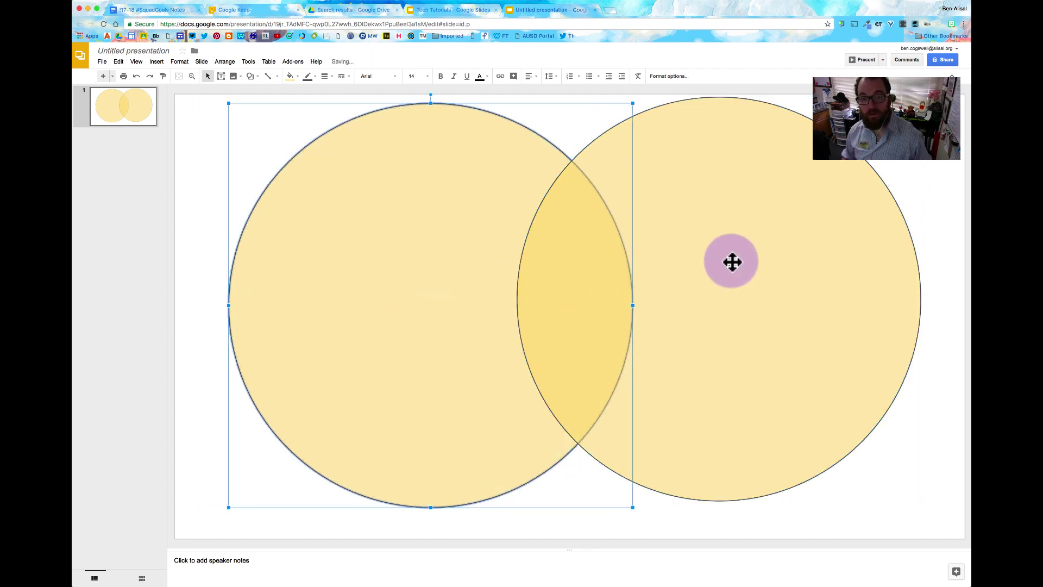
pyautogui.click(735, 263)
pyautogui.moveTo(735, 262); pyautogui.dragTo(710, 262)
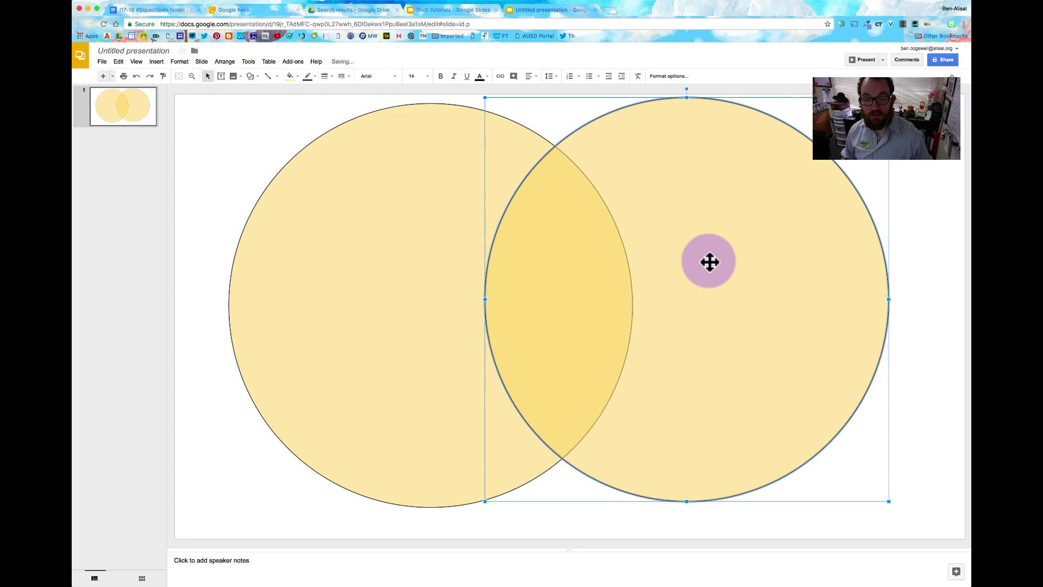
pyautogui.click(903, 221)
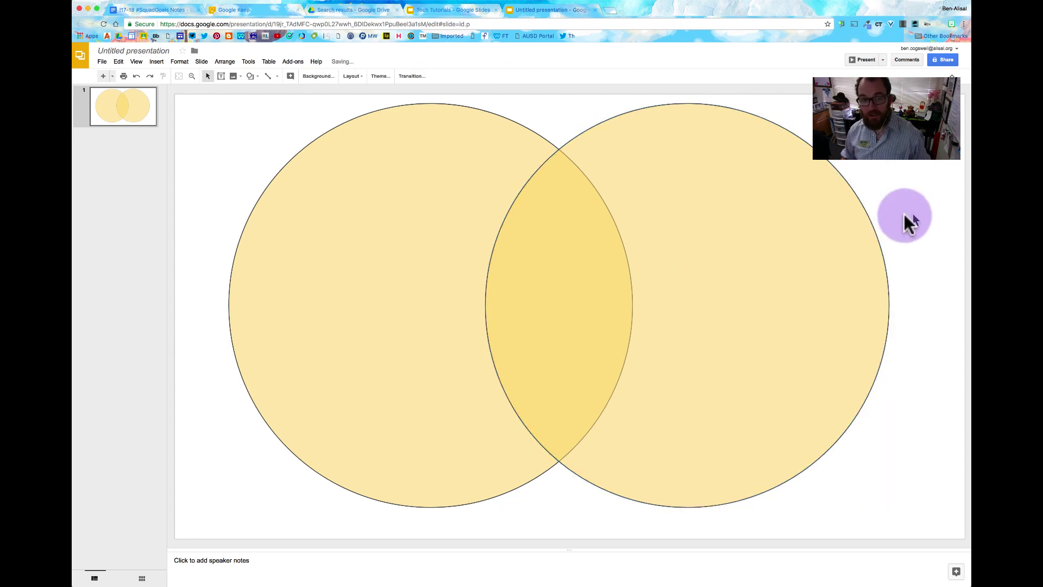
# - Give the right circle a translucent violet custom fill
pyautogui.click(579, 200)
pyautogui.click(290, 76)
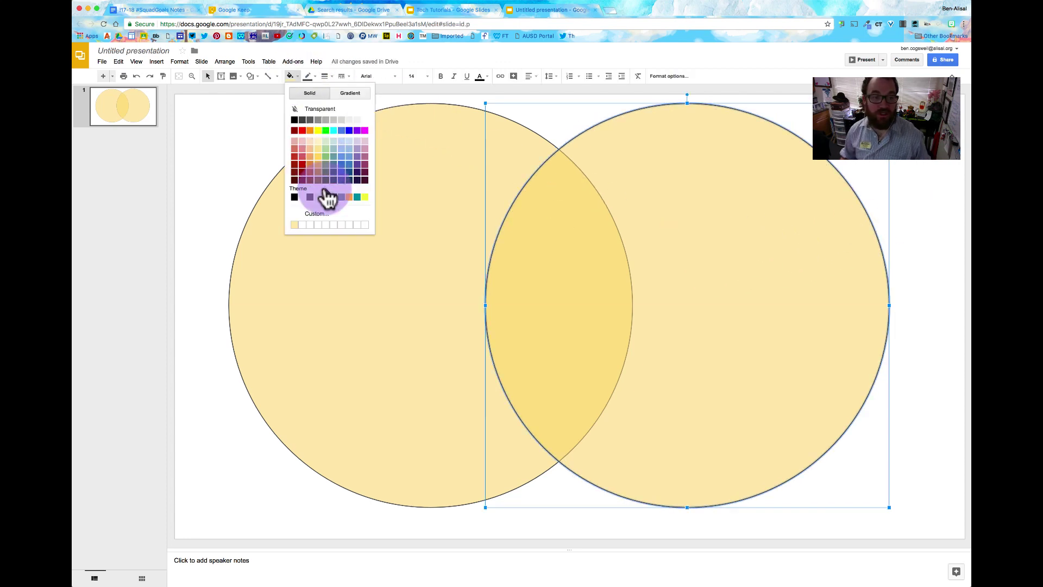
pyautogui.click(322, 220)
pyautogui.click(527, 308)
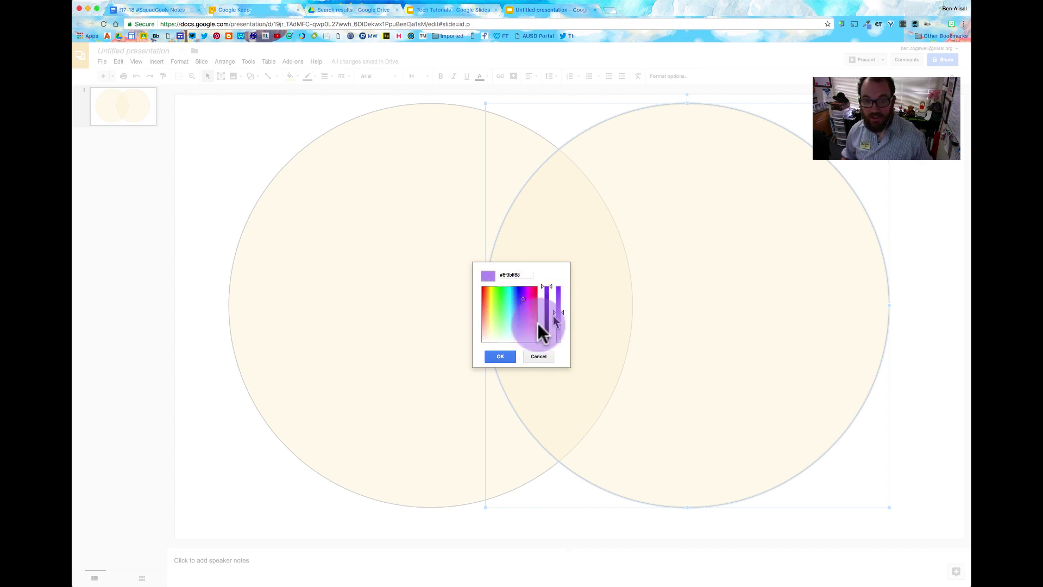
pyautogui.click(509, 357)
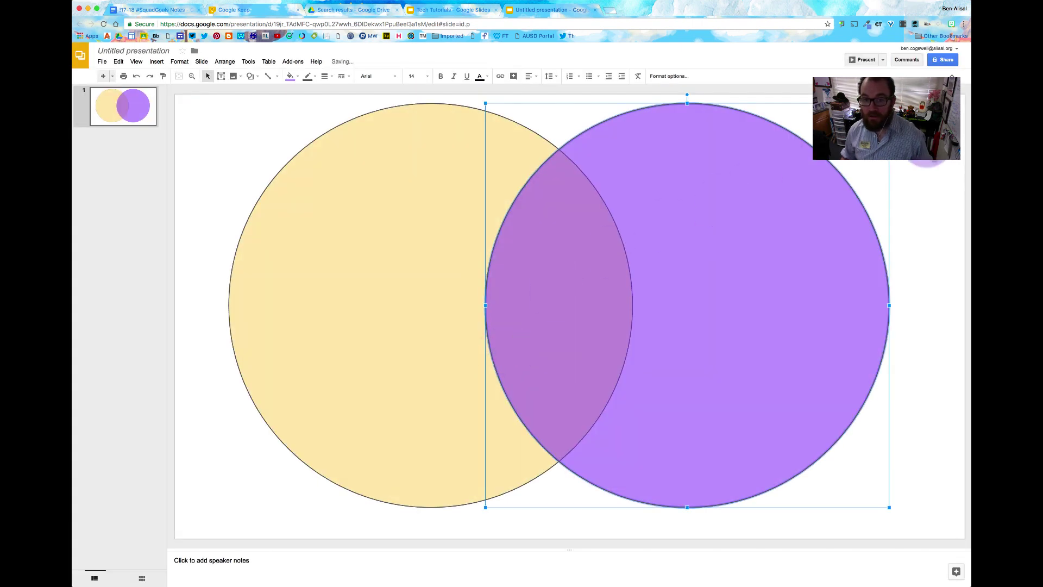
pyautogui.click(855, 166)
# - Nudge the yellow circle slightly right to balance the Venn overlap
pyautogui.click(629, 234)
pyautogui.click(382, 286)
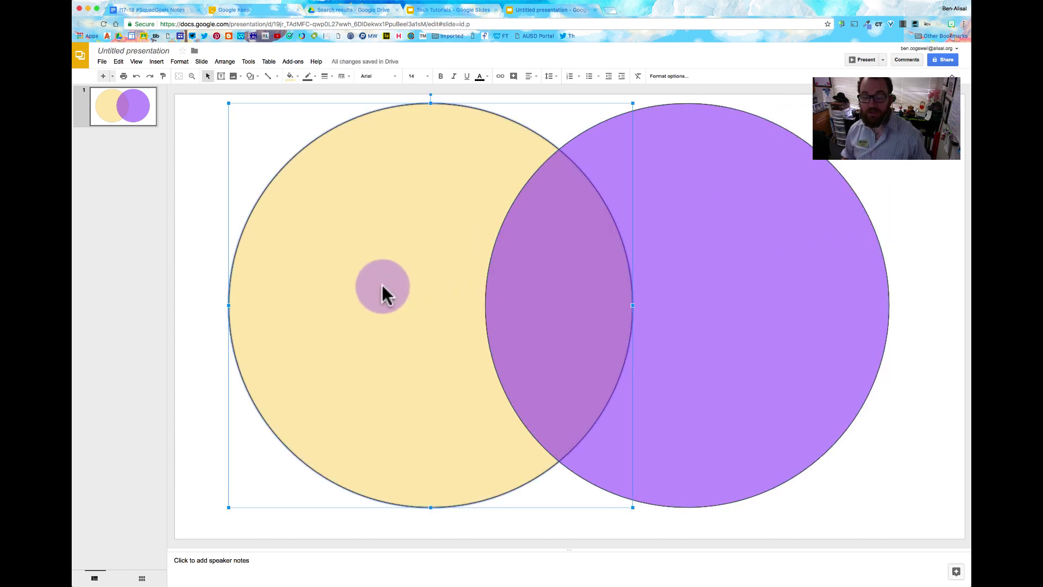
pyautogui.click(412, 282)
pyautogui.click(933, 198)
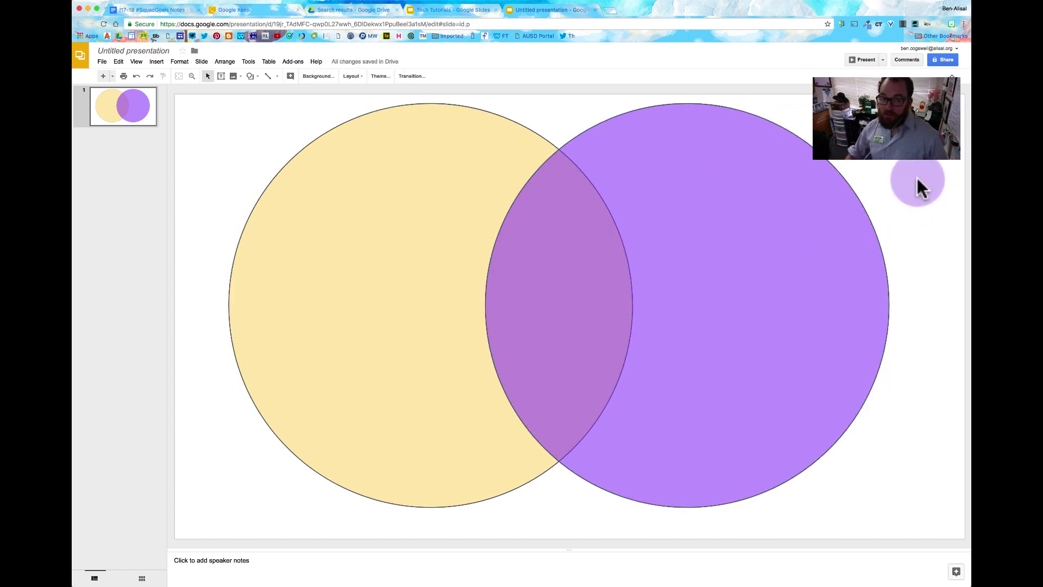
pyautogui.moveTo(337, 287); pyautogui.dragTo(339, 287)
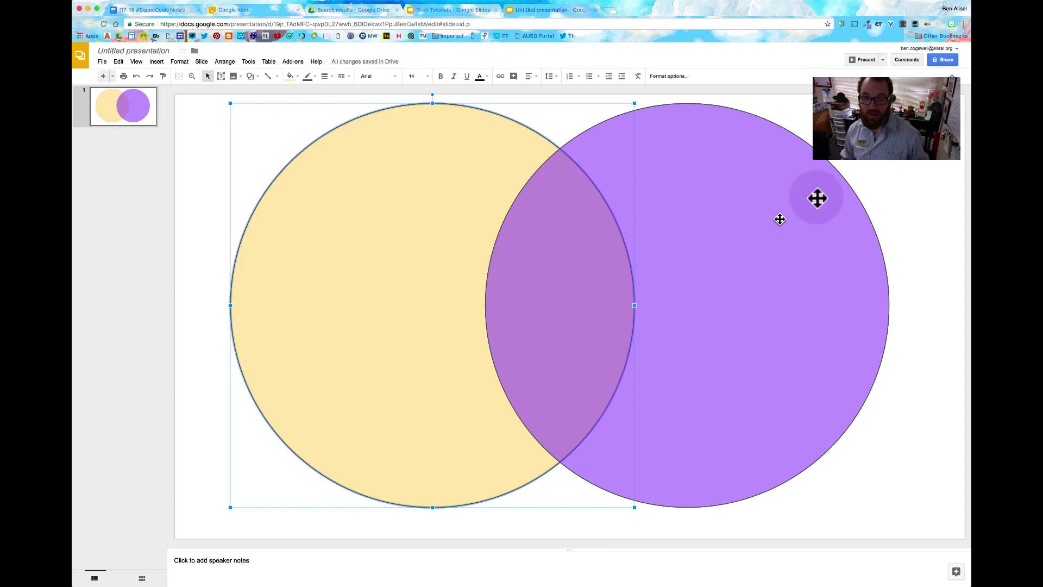
pyautogui.click(875, 157)
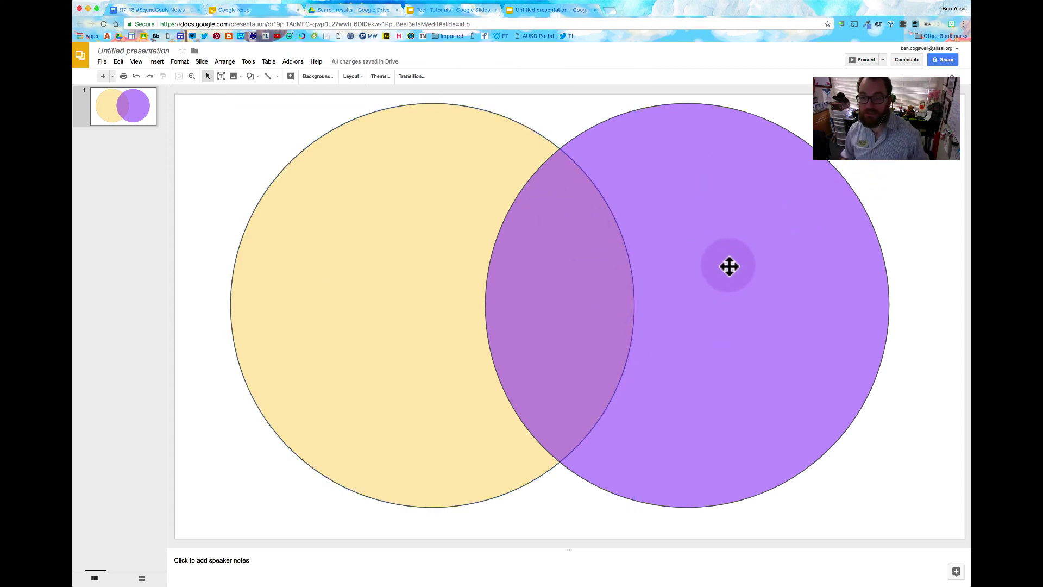
pyautogui.click(414, 259)
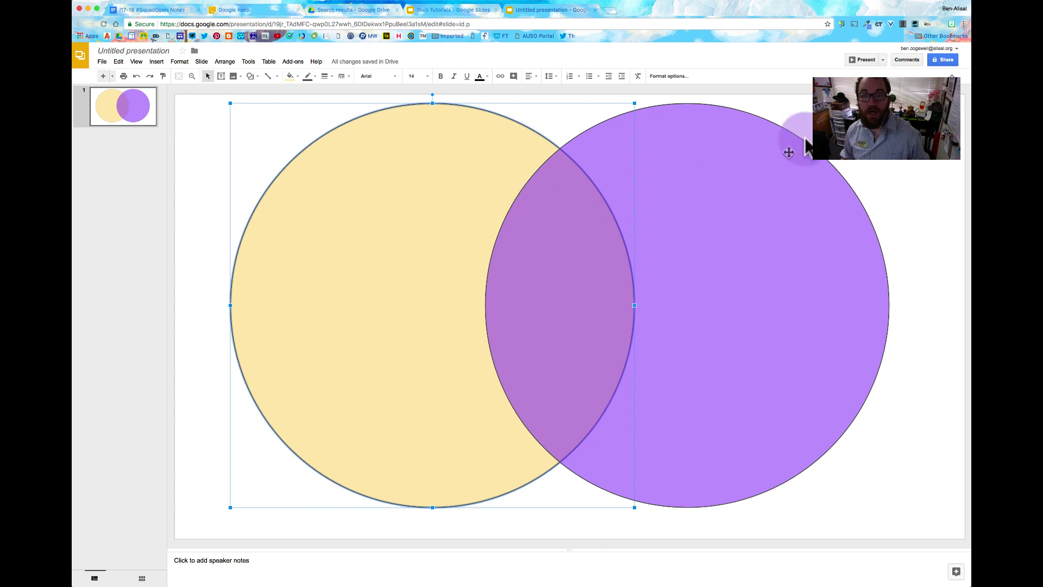
pyautogui.click(869, 101)
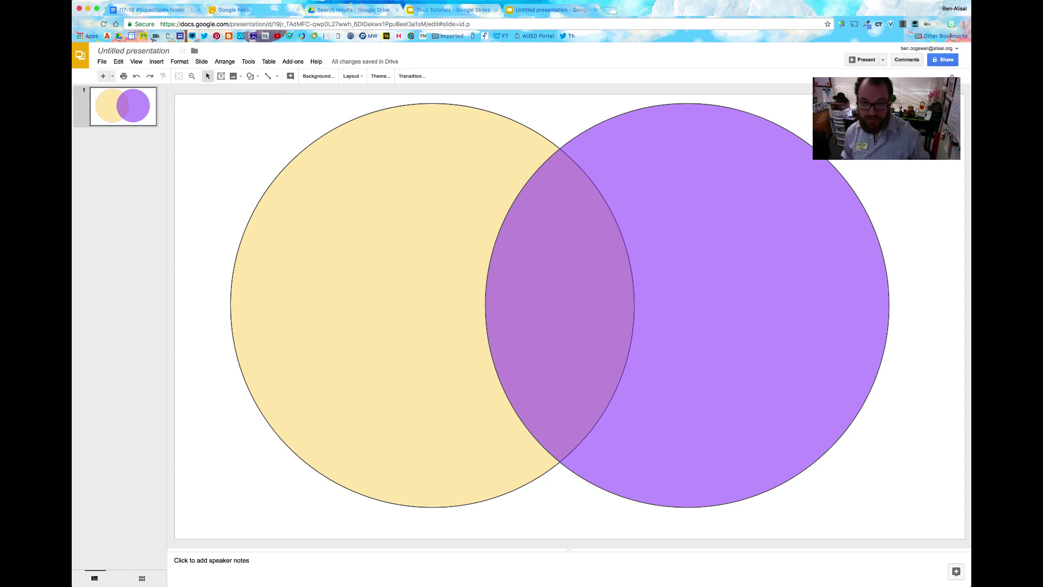
# - Cut both circles from slide 1 and paste them onto the master's Blank layout
pyautogui.click(810, 184)
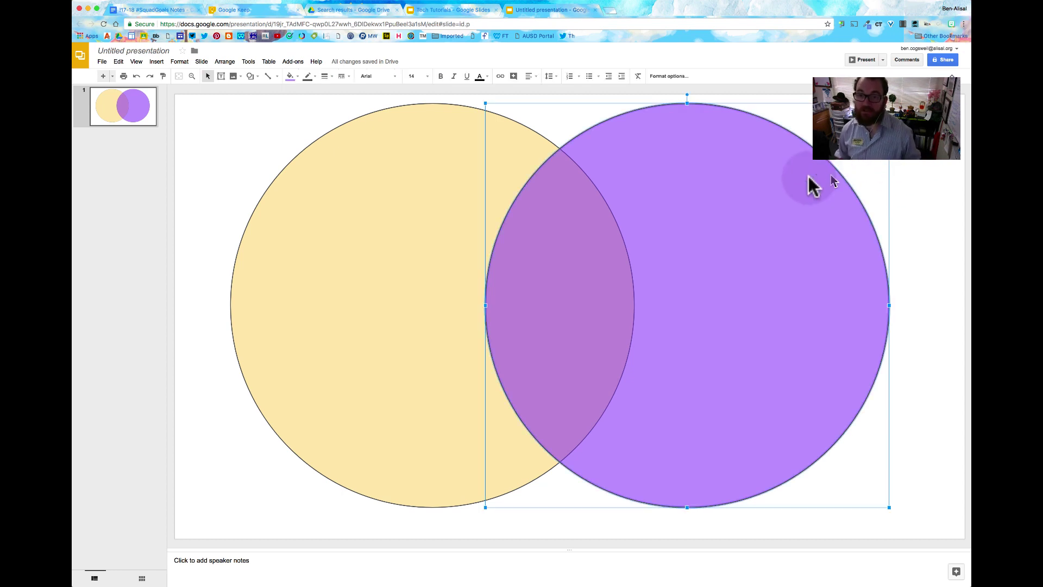
pyautogui.keyDown('shift'); pyautogui.click(446, 176); pyautogui.keyUp('shift')
pyautogui.press('super+x')
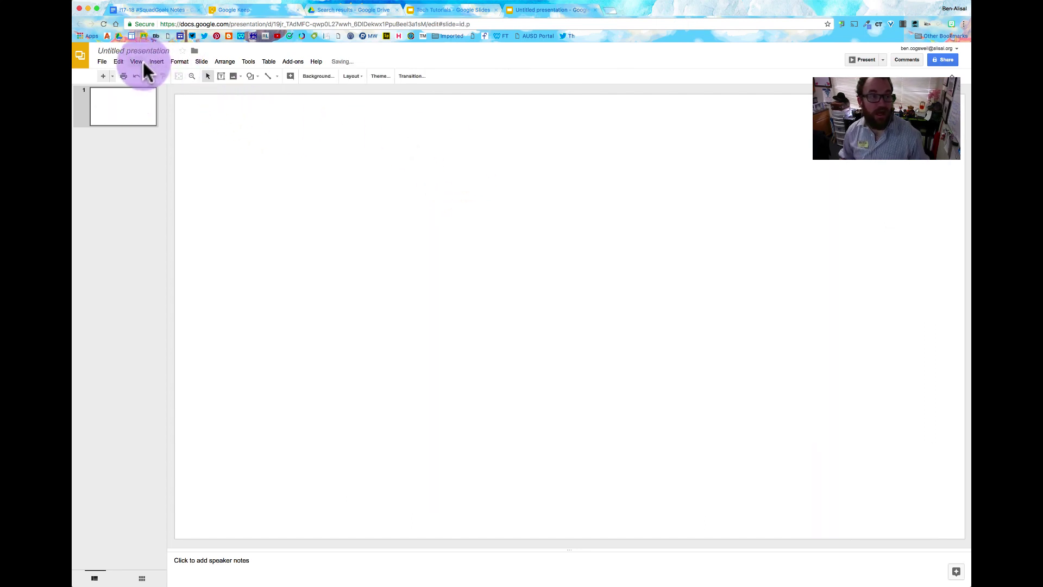
pyautogui.click(142, 62)
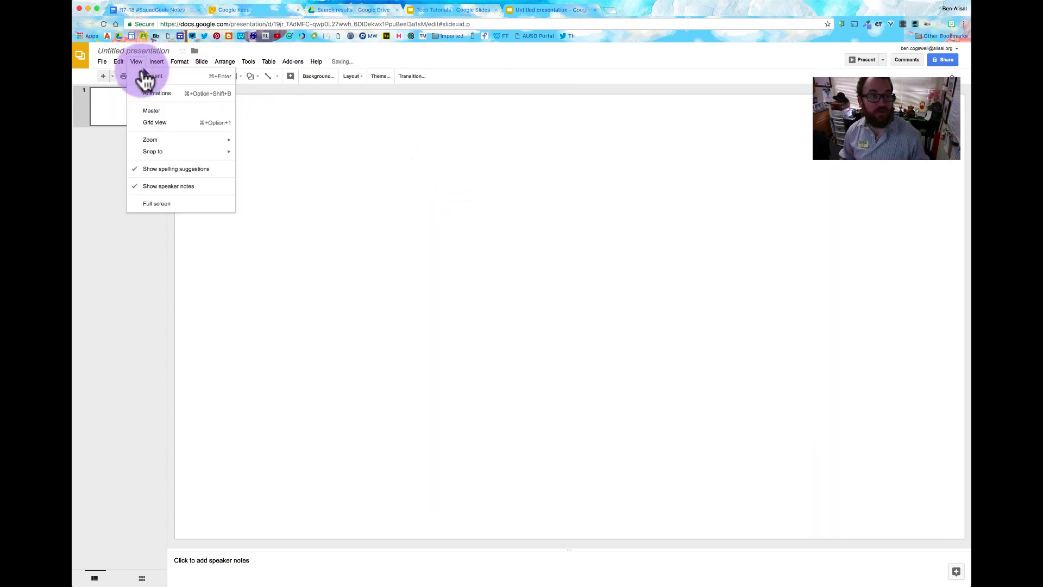
pyautogui.click(151, 109)
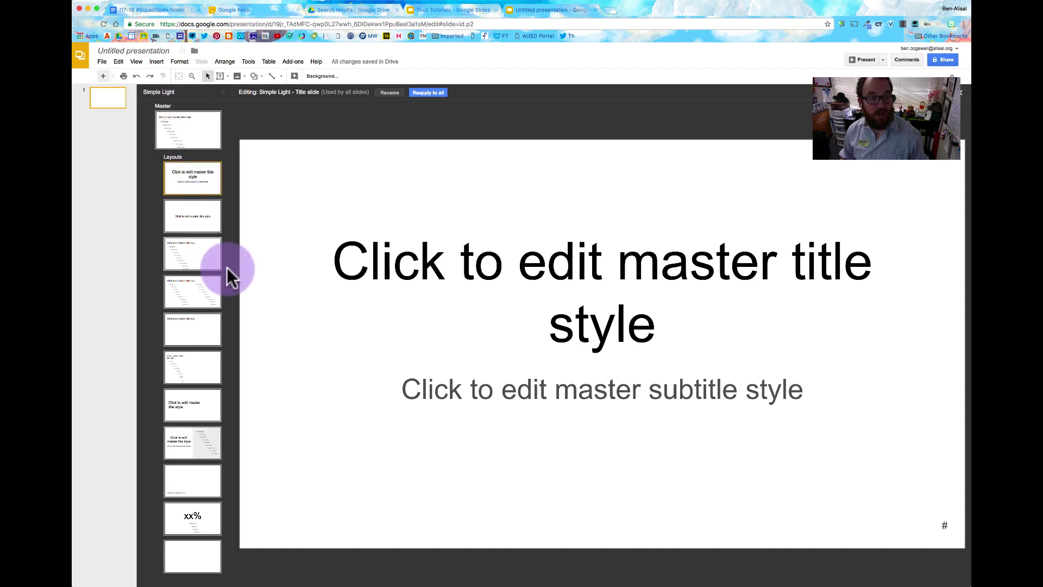
pyautogui.click(212, 554)
pyautogui.press('super+v')
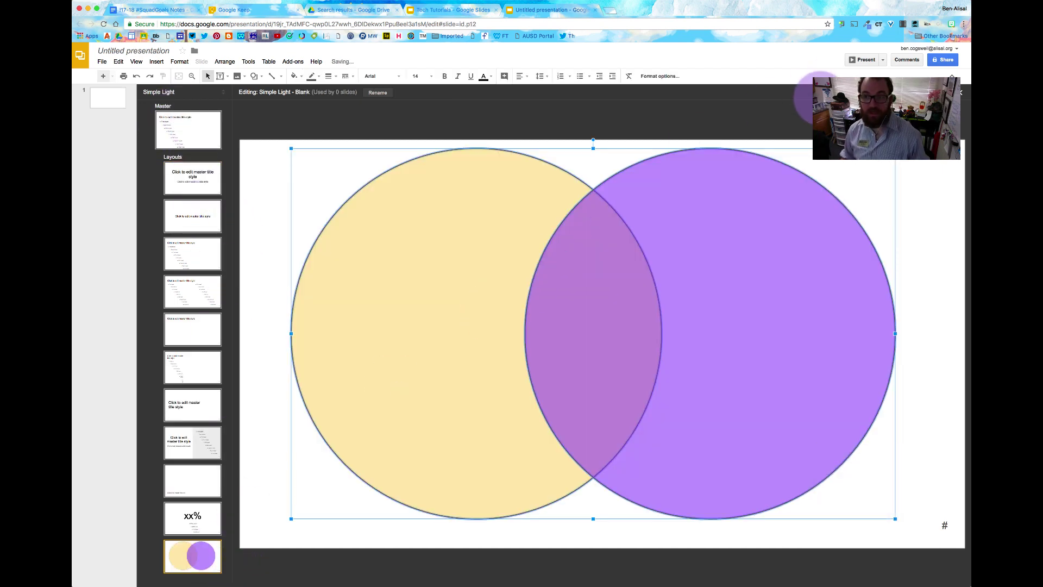
# - Leave the master editor and add a new slide with the Blank layout
pyautogui.click(805, 108)
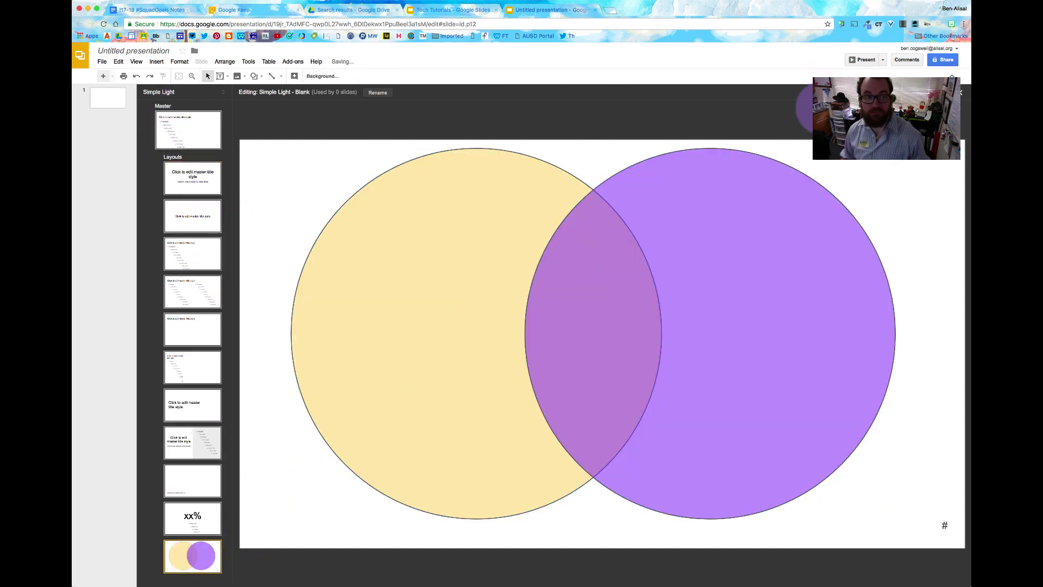
pyautogui.click(960, 93)
pyautogui.click(112, 77)
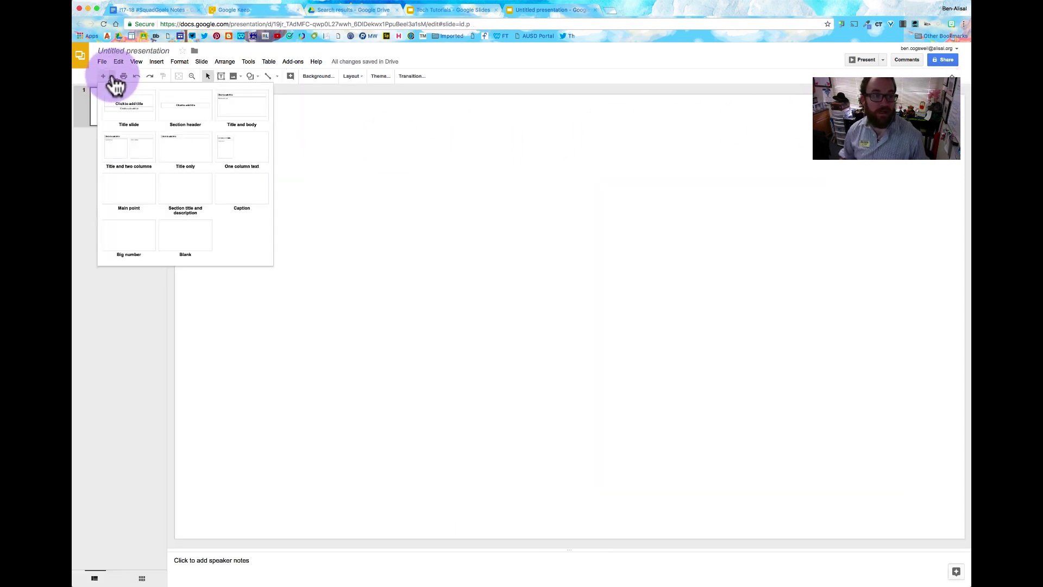
pyautogui.click(201, 236)
# - Try dragging the circles on the new slide to confirm they are locked
pyautogui.moveTo(290, 192); pyautogui.dragTo(366, 308)
pyautogui.moveTo(278, 162); pyautogui.dragTo(300, 246)
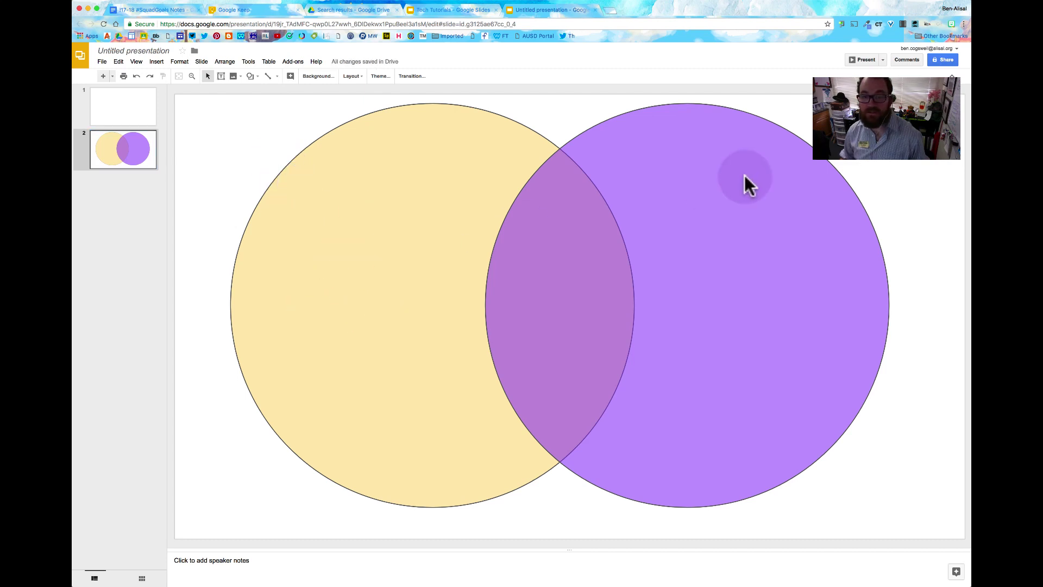
pyautogui.moveTo(744, 175); pyautogui.dragTo(660, 365)
pyautogui.moveTo(926, 154); pyautogui.dragTo(695, 393)
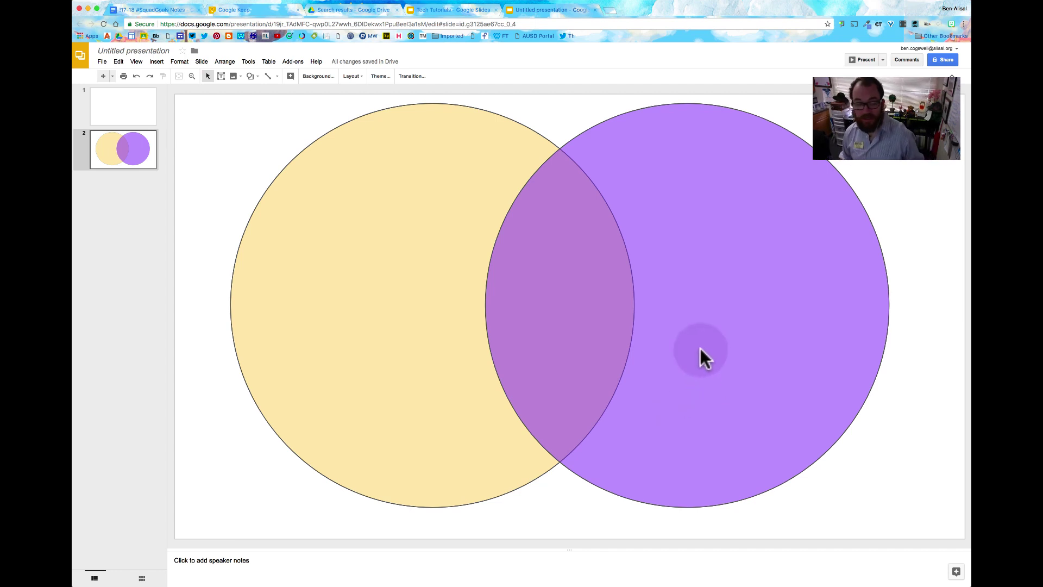
# - In the master editor, draw a body text placeholder over the yellow circle
pyautogui.click(133, 61)
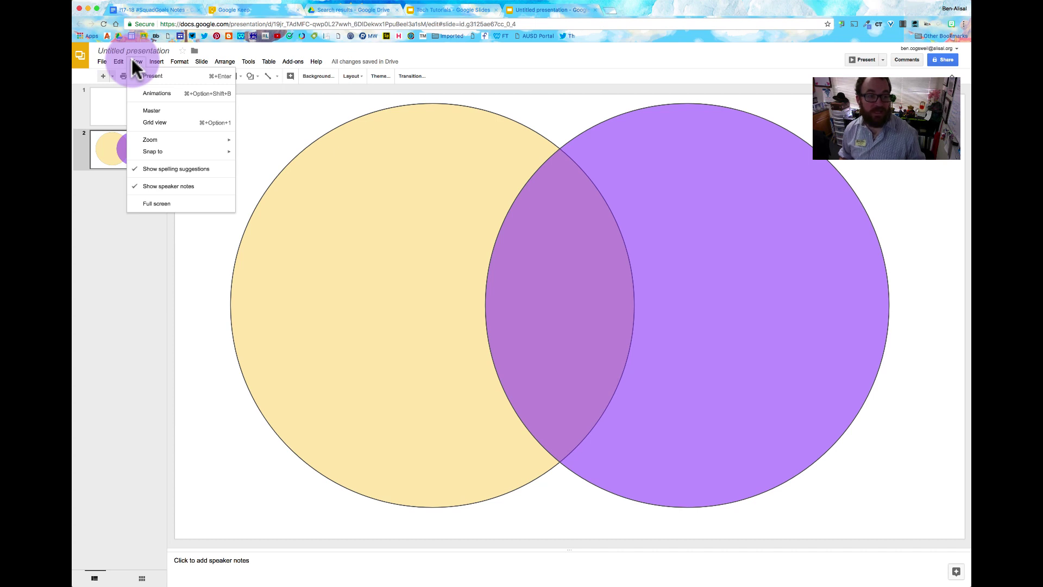
pyautogui.click(150, 111)
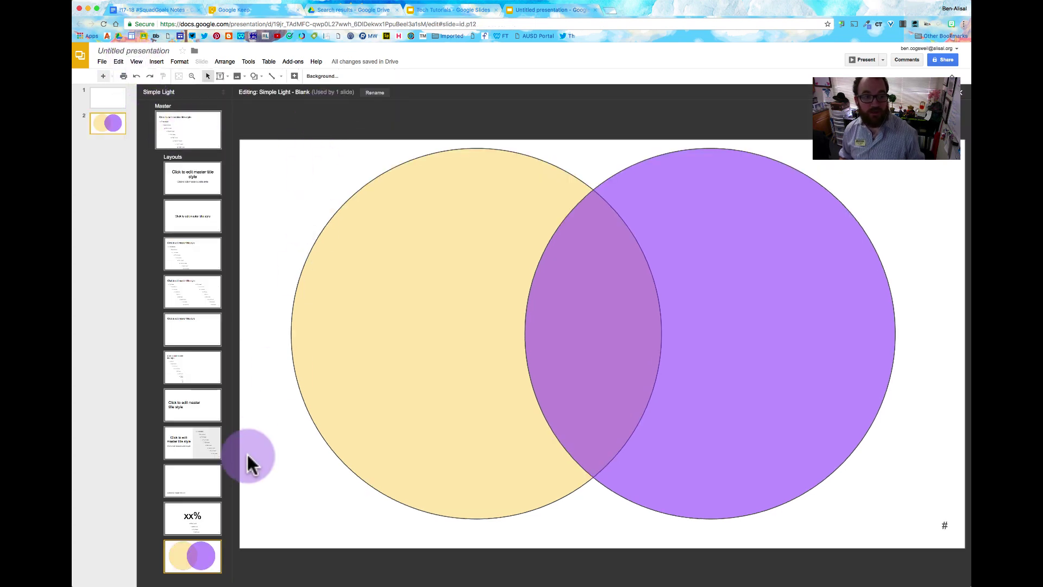
pyautogui.click(226, 76)
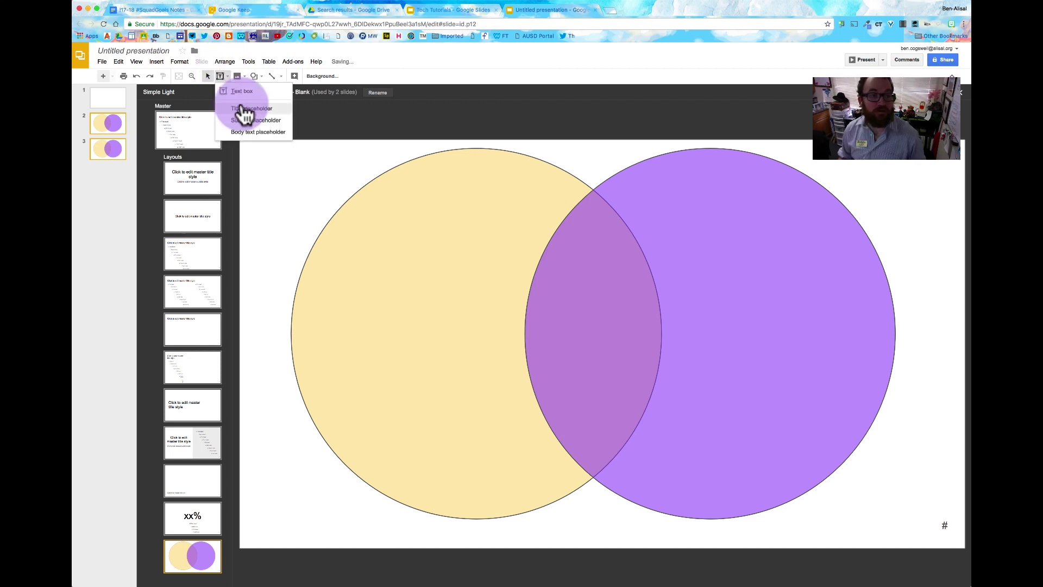
pyautogui.click(277, 132)
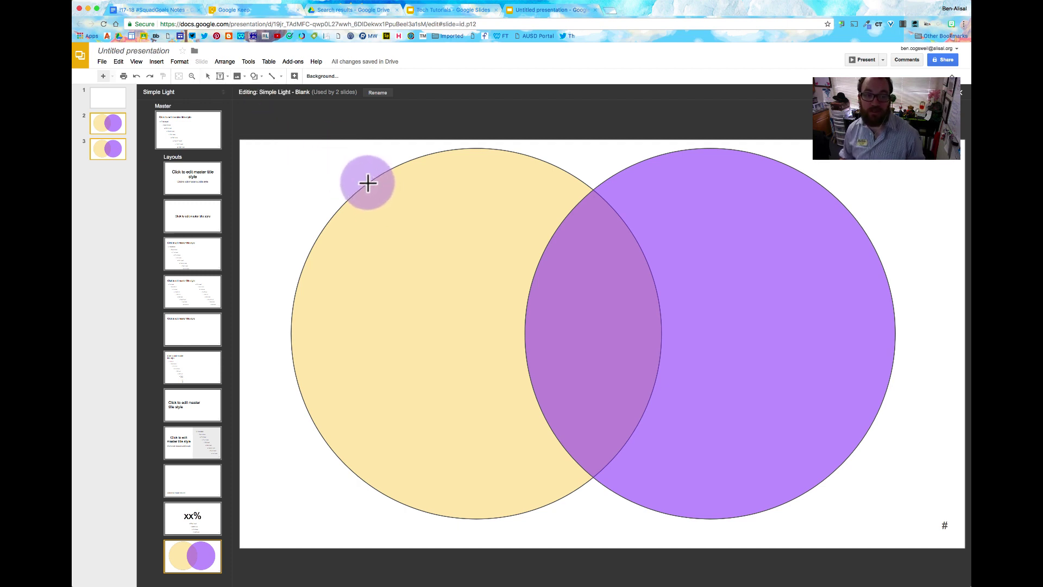
pyautogui.moveTo(367, 183); pyautogui.dragTo(522, 504)
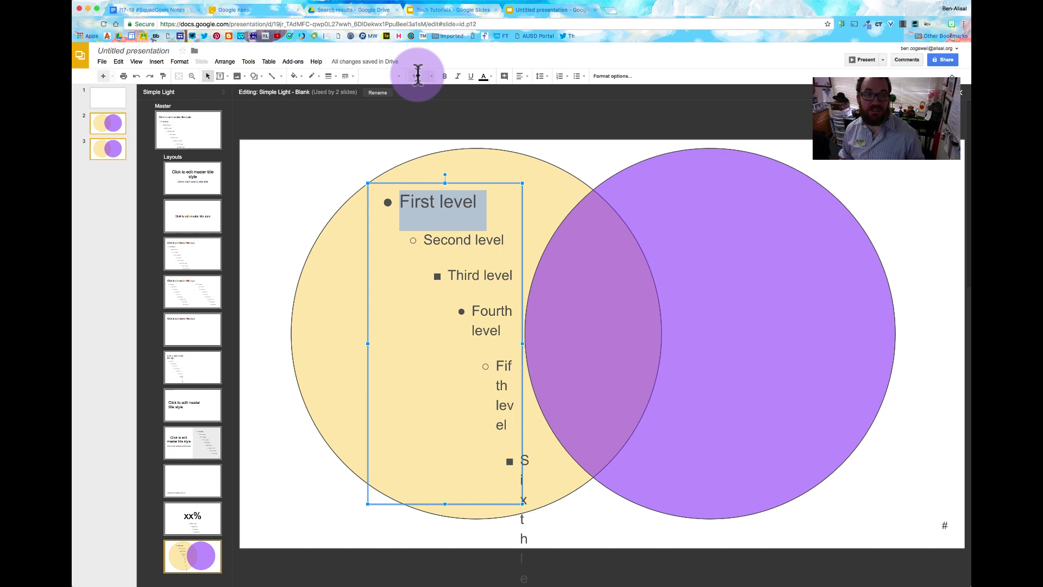
# - Set all the placeholder text to Roboto at size 12 and duplicate the placeholder
pyautogui.click(394, 77)
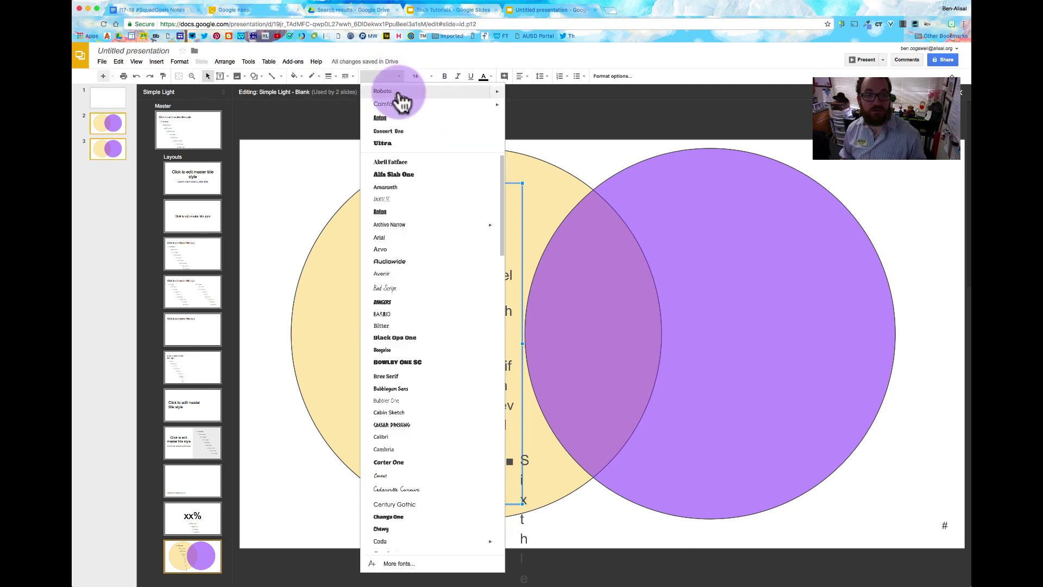
pyautogui.click(398, 92)
pyautogui.press('super+a')
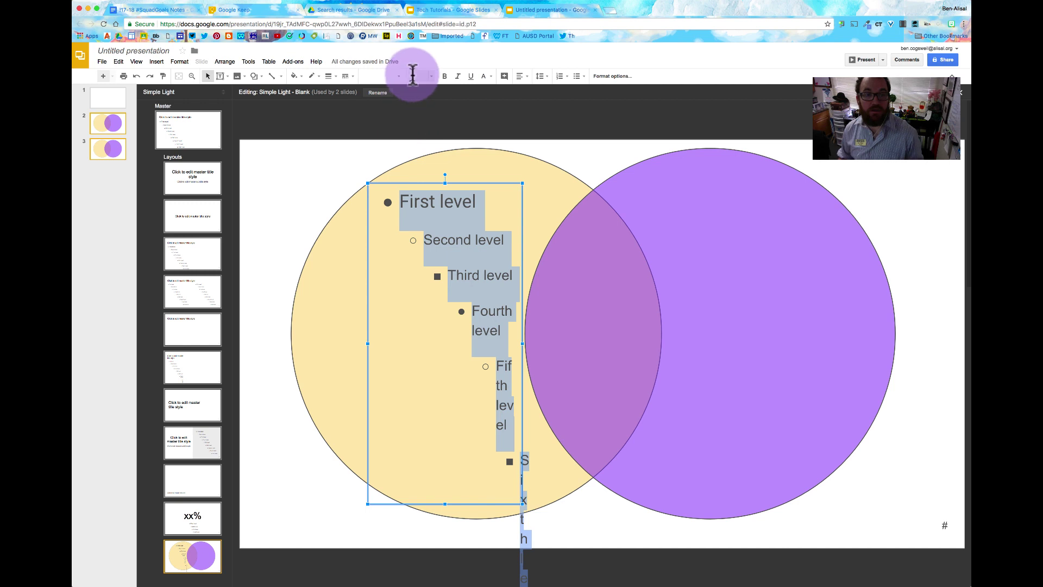
pyautogui.click(395, 76)
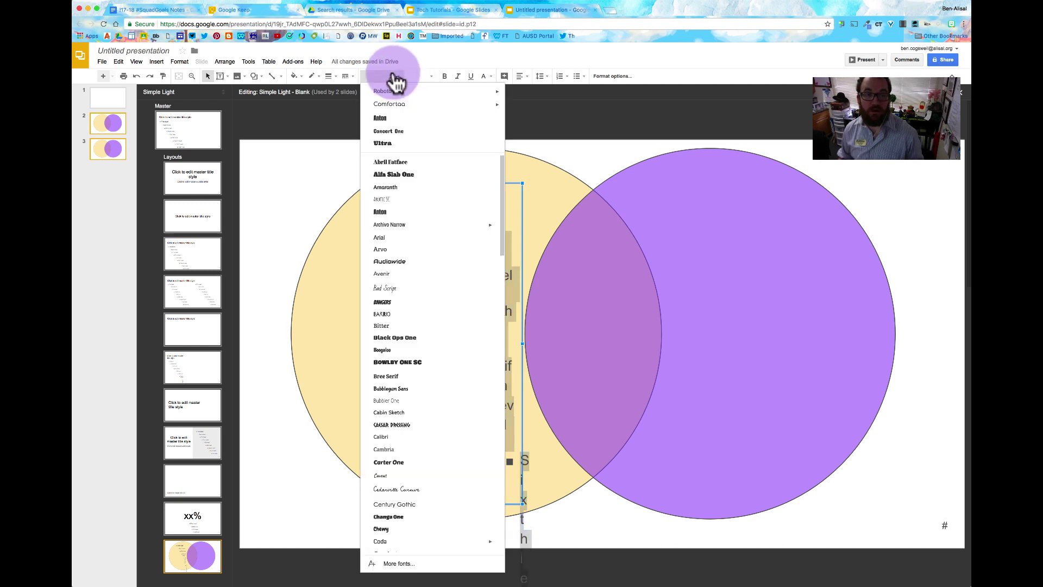
pyautogui.click(401, 92)
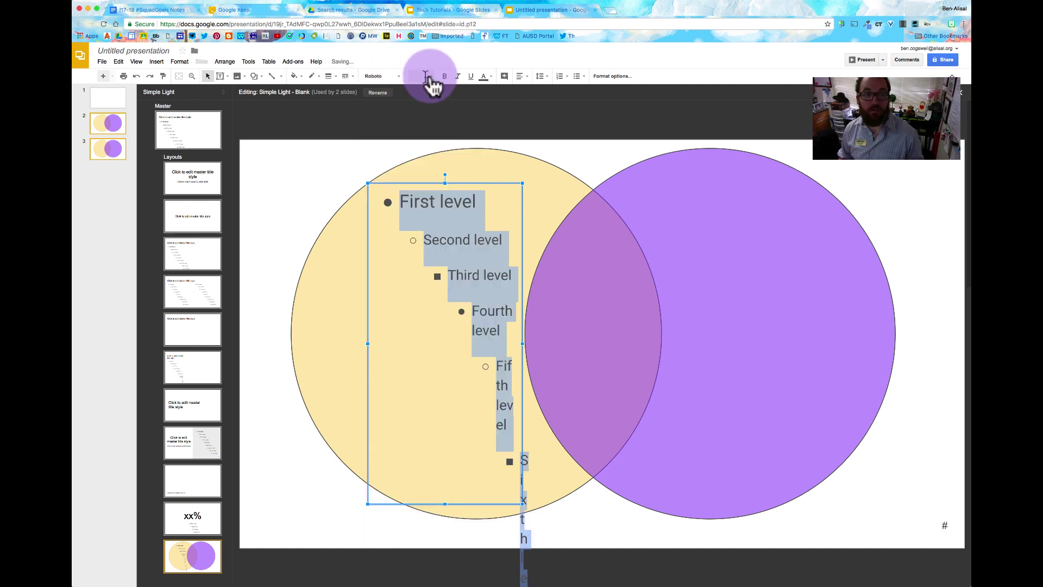
pyautogui.click(431, 76)
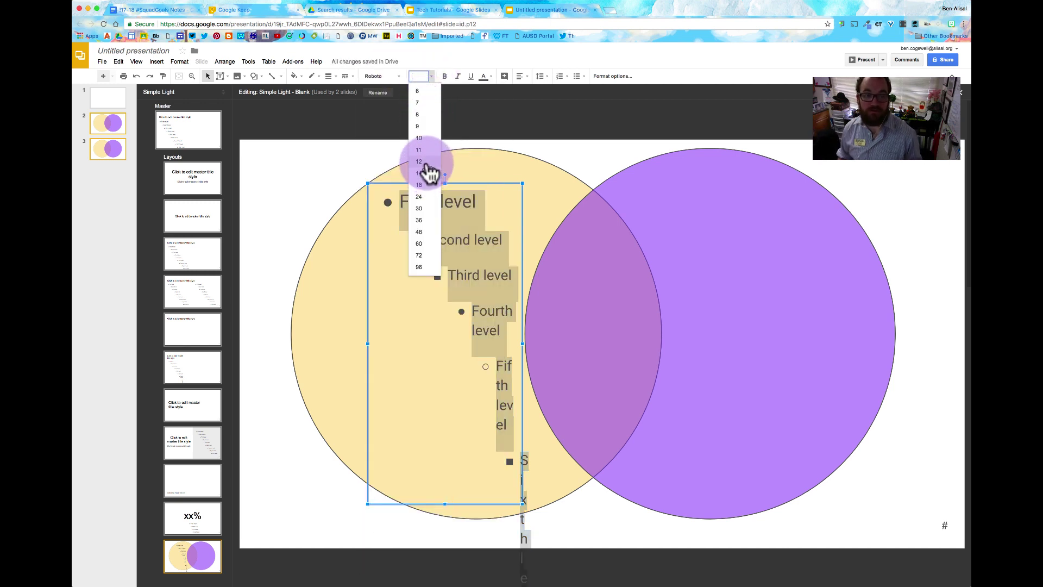
pyautogui.click(427, 162)
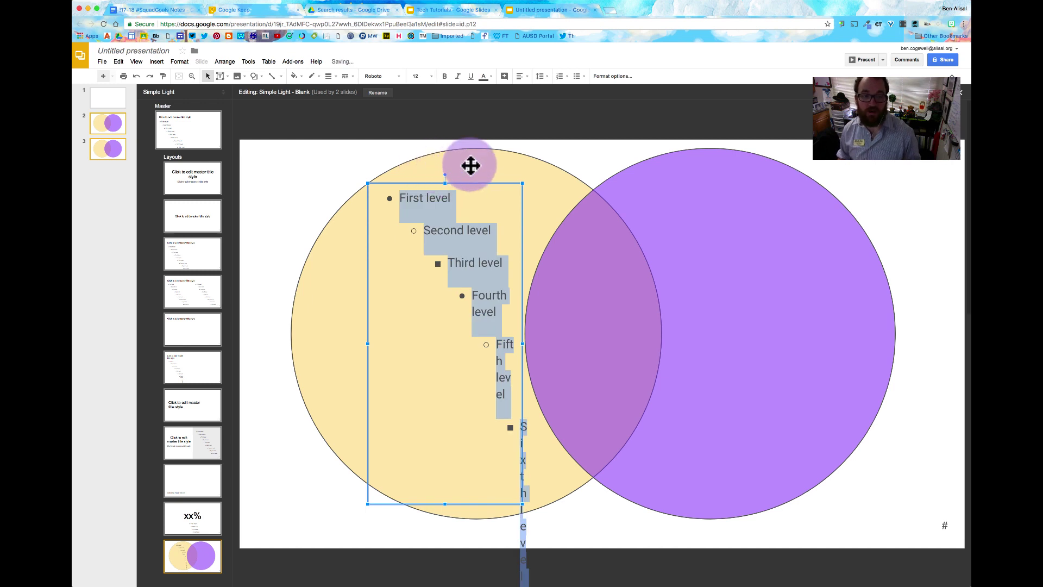
pyautogui.press('super+d')
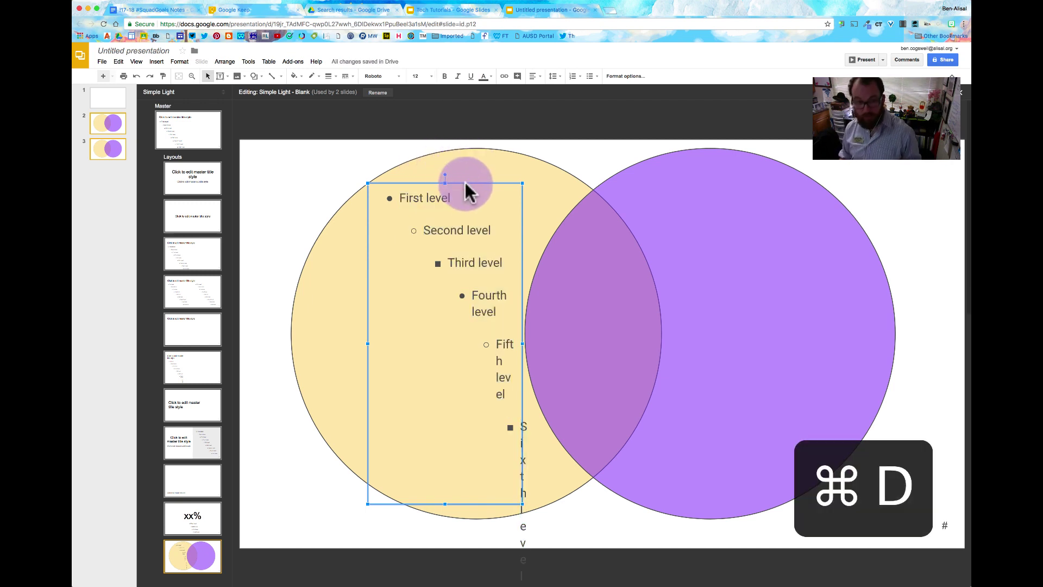
# - Move the copied placeholder into the purple circle and level the left box with it
pyautogui.moveTo(476, 197); pyautogui.dragTo(756, 181)
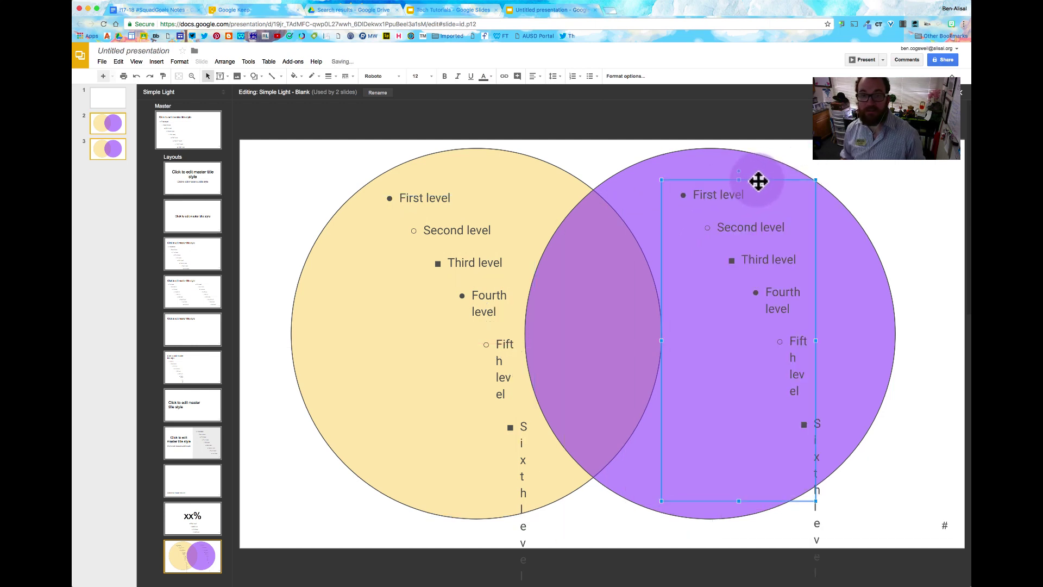
pyautogui.click(442, 252)
pyautogui.keyDown('shift'); pyautogui.click(682, 244); pyautogui.keyUp('shift')
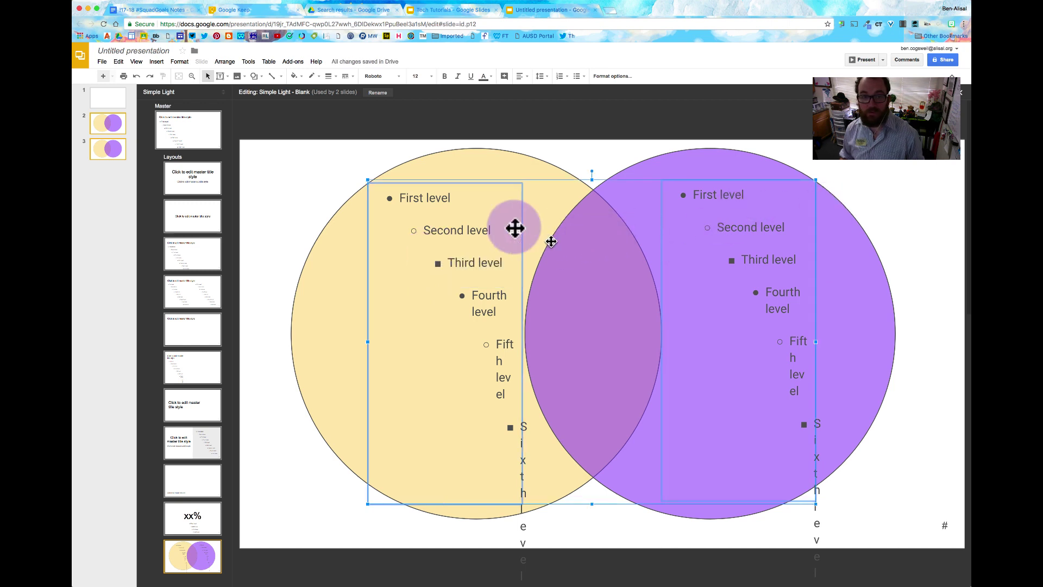
pyautogui.click(473, 170)
pyautogui.doubleClick(471, 193)
pyautogui.moveTo(469, 183); pyautogui.dragTo(607, 194)
# - Duplicate the left text box into the overlap and centre-align its text
pyautogui.press('super+d')
pyautogui.tripleClick(595, 239)
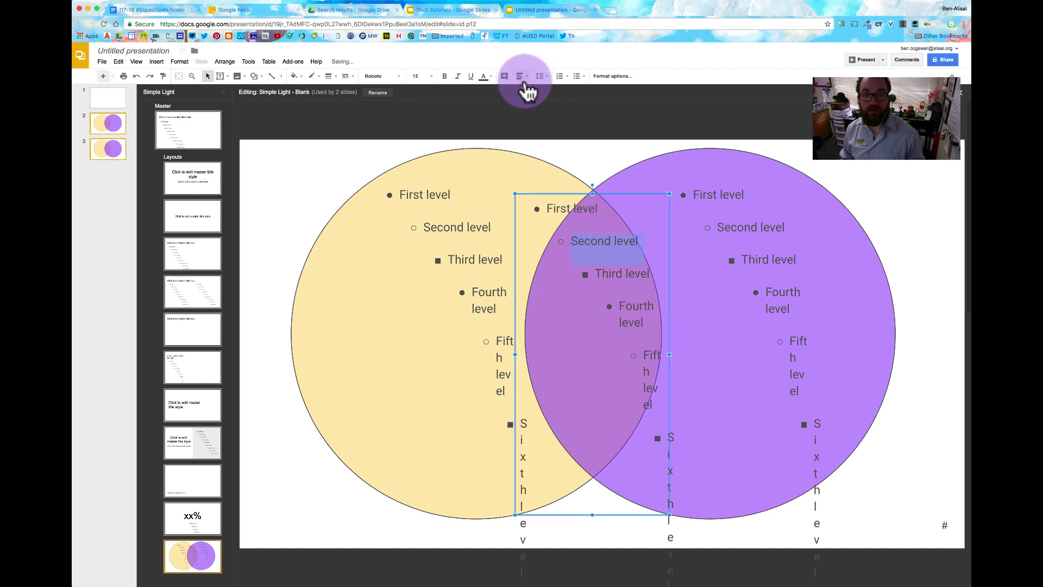
pyautogui.press('super+a')
pyautogui.click(558, 214)
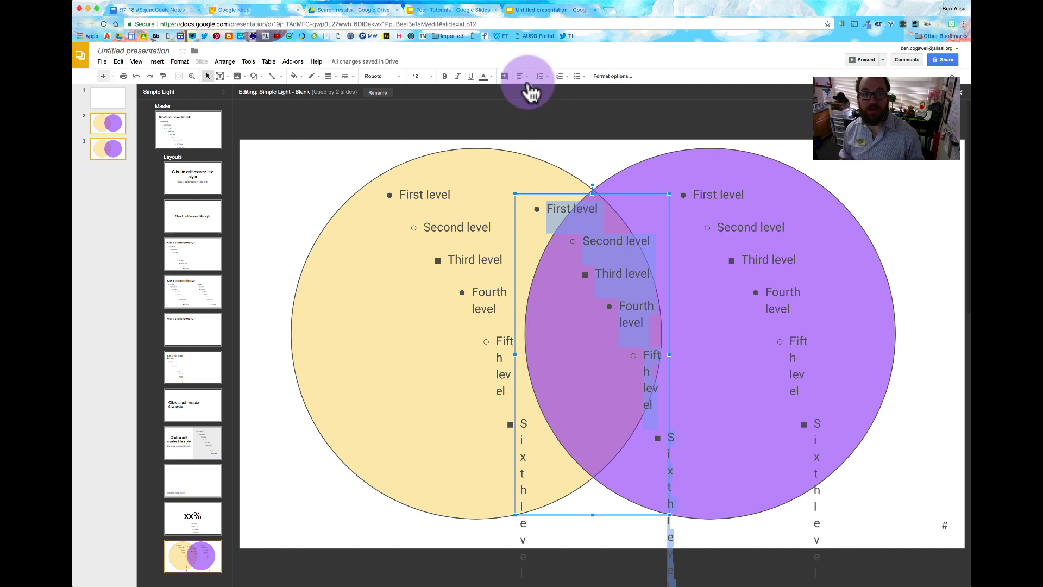
pyautogui.click(525, 77)
pyautogui.click(534, 90)
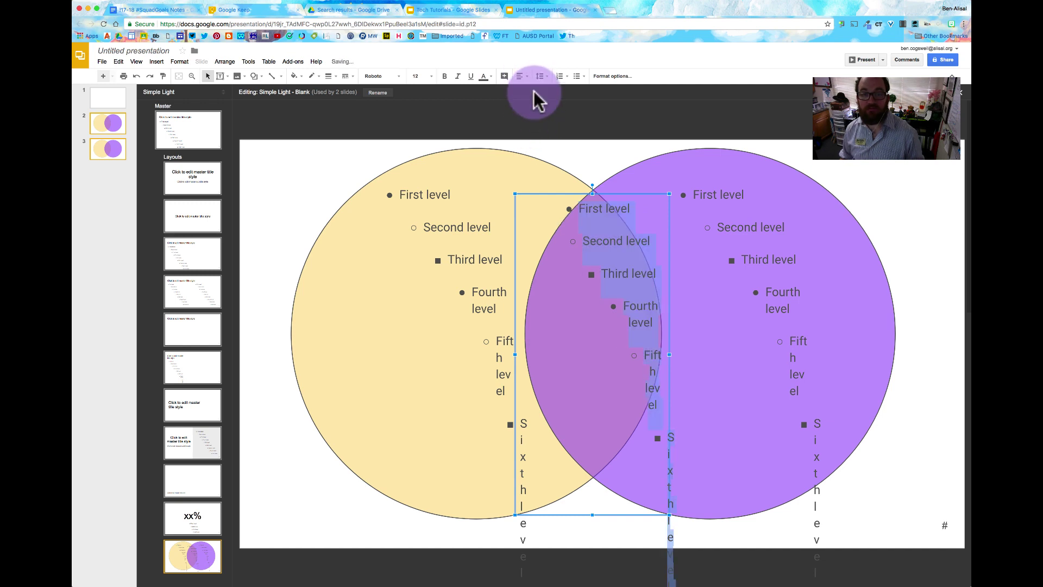
pyautogui.tripleClick(445, 212)
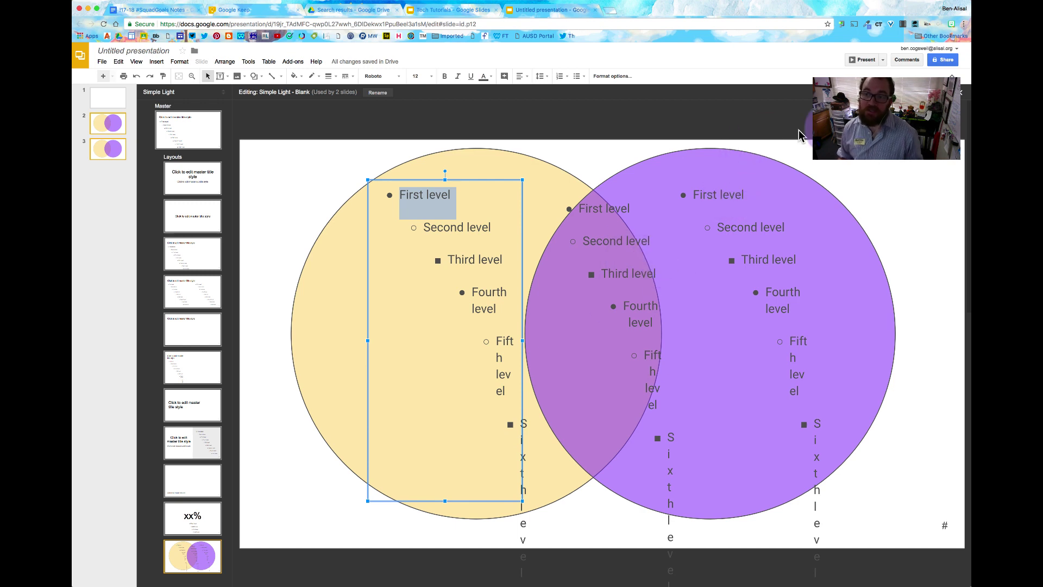
# - Return to slide 3 and check that its left, middle and right placeholders can be selected
pyautogui.click(964, 99)
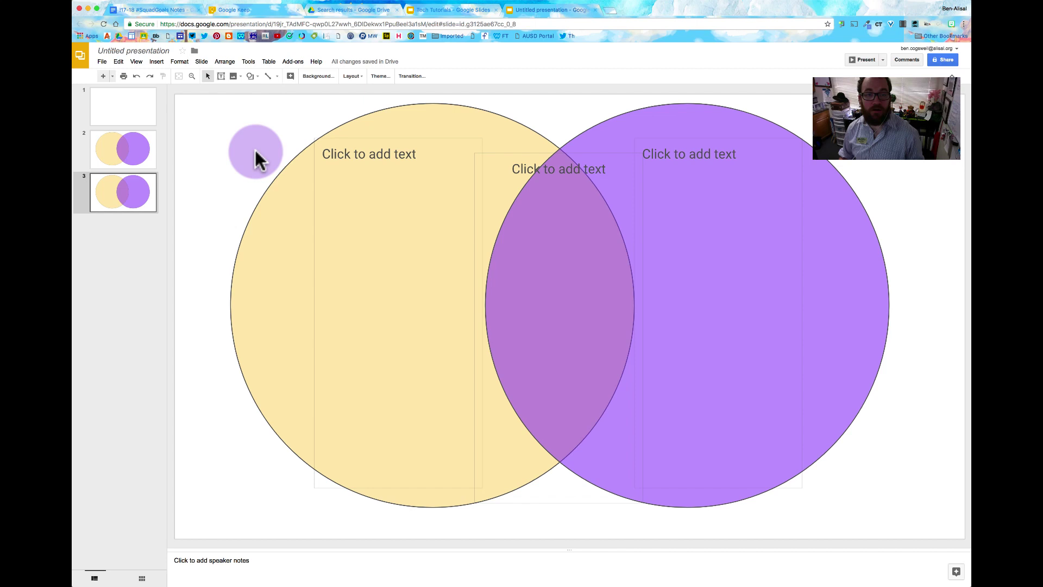
pyautogui.click(435, 205)
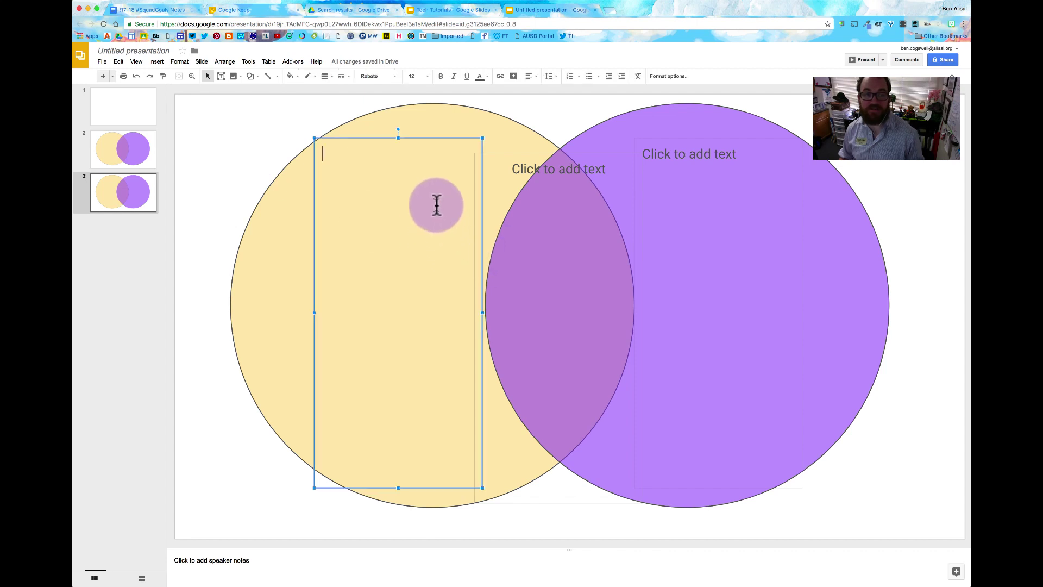
pyautogui.click(562, 182)
pyautogui.click(719, 185)
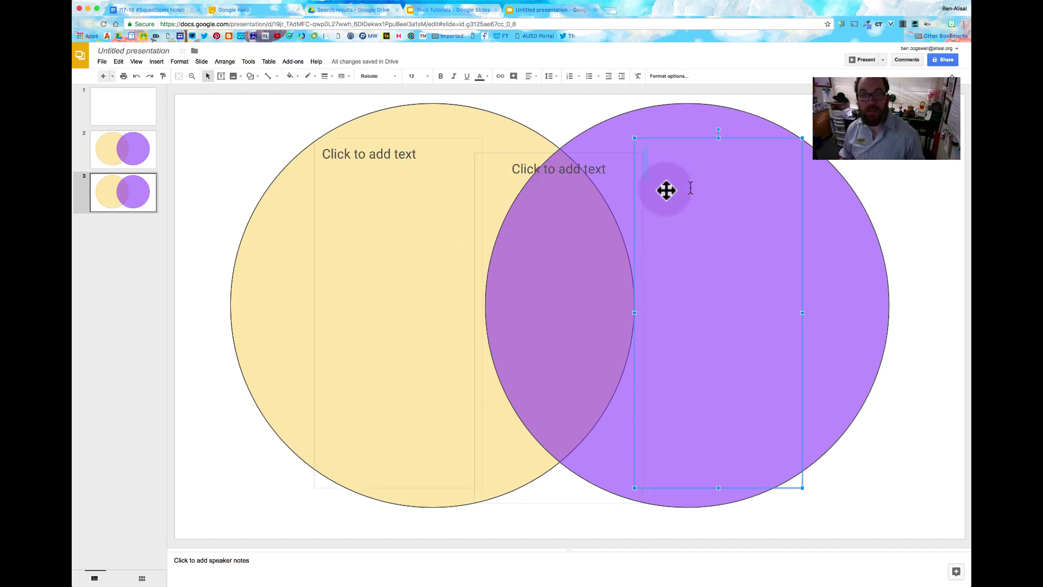
pyautogui.click(584, 190)
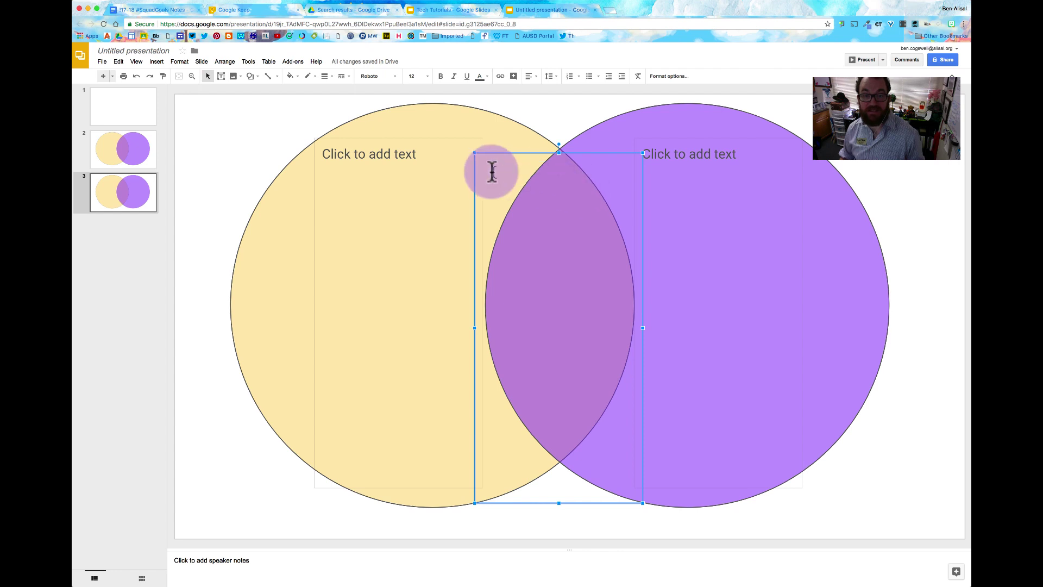
pyautogui.click(395, 171)
pyautogui.click(748, 159)
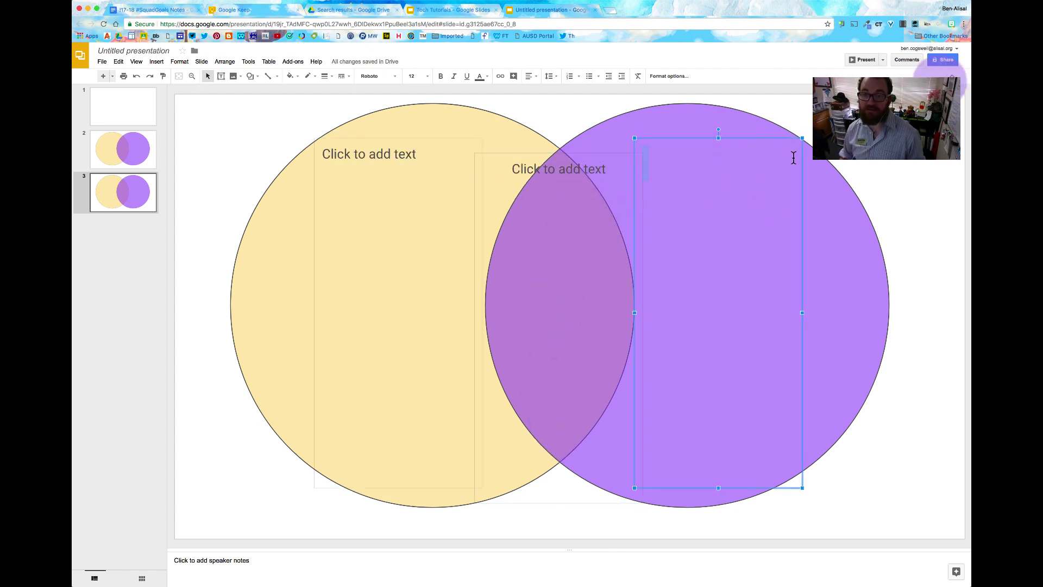
pyautogui.click(896, 166)
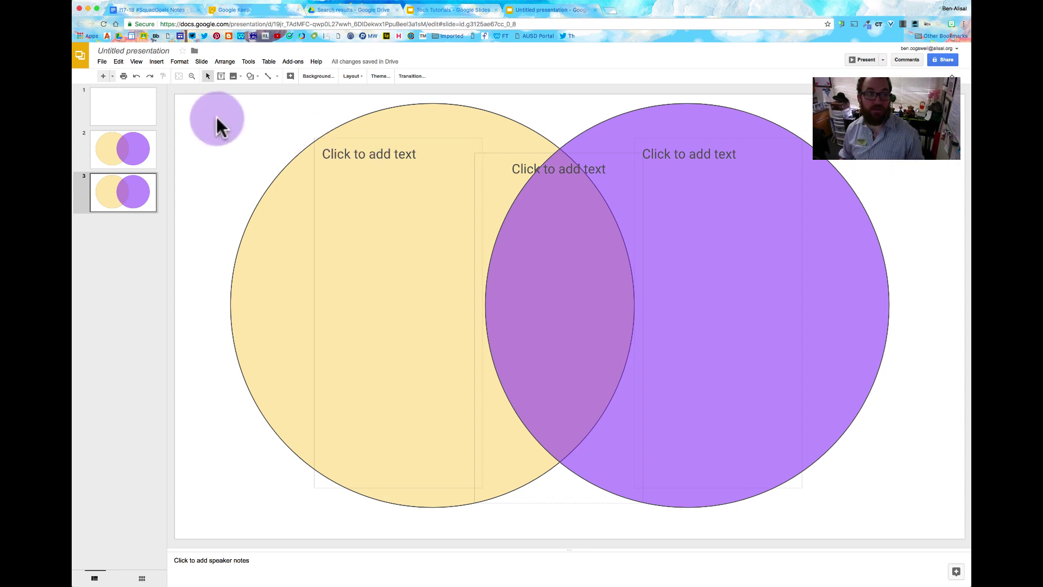
# - Insert slide 4 from the Blank Venn layout and check its placeholders
pyautogui.click(112, 77)
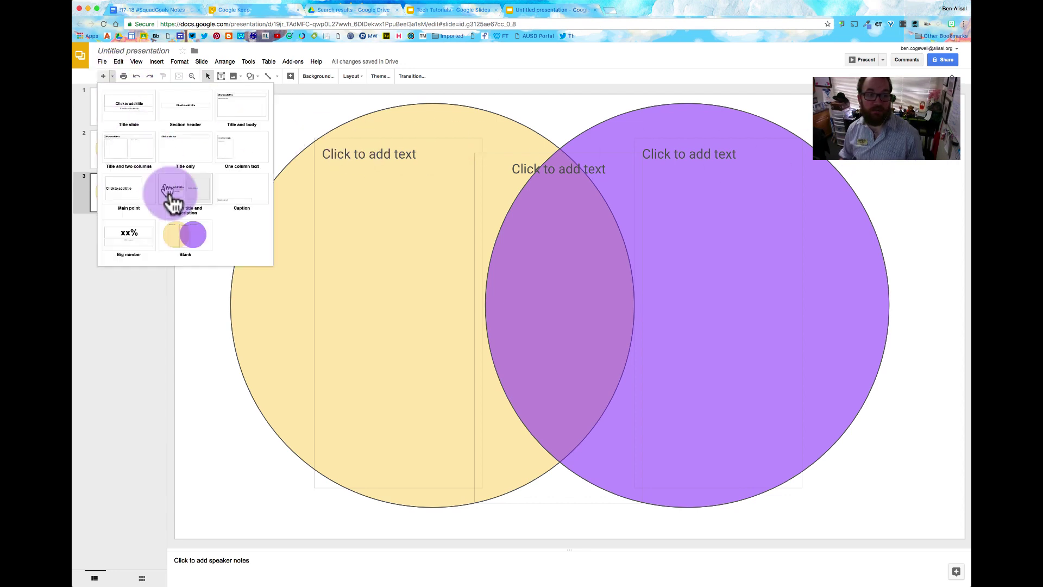
pyautogui.click(190, 236)
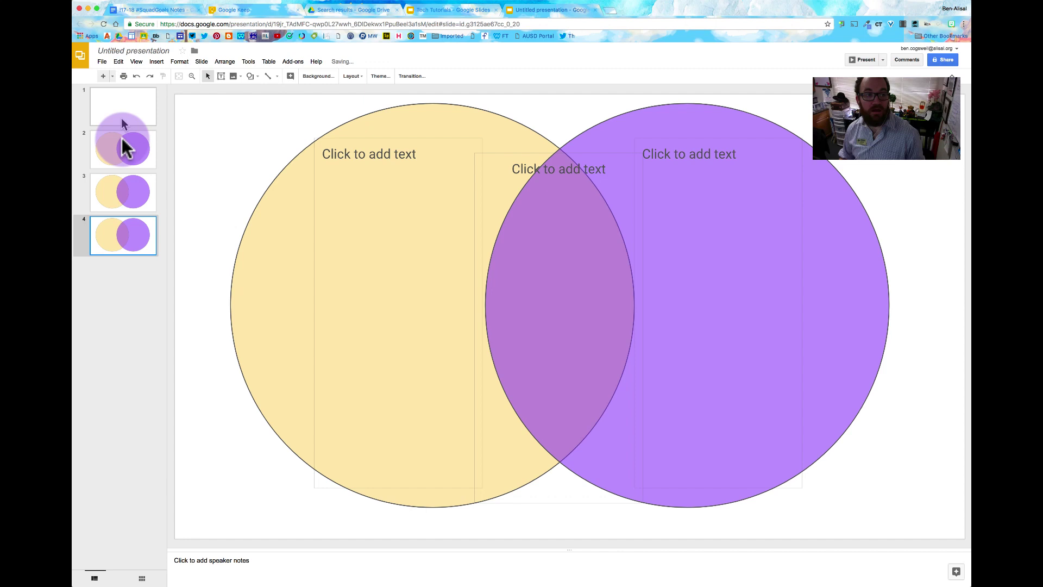
pyautogui.click(116, 196)
pyautogui.click(118, 235)
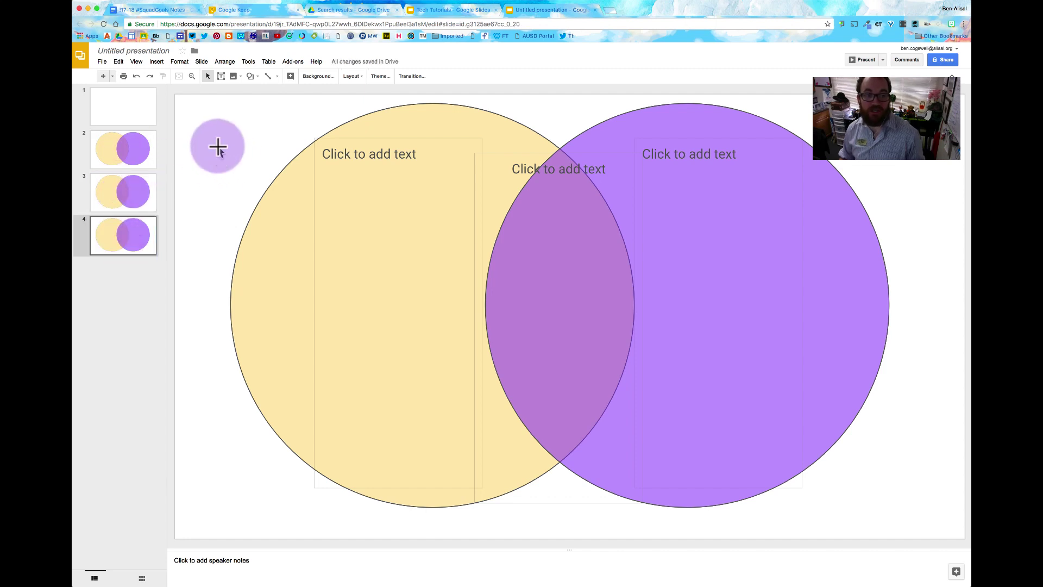
pyautogui.moveTo(287, 209); pyautogui.dragTo(214, 253)
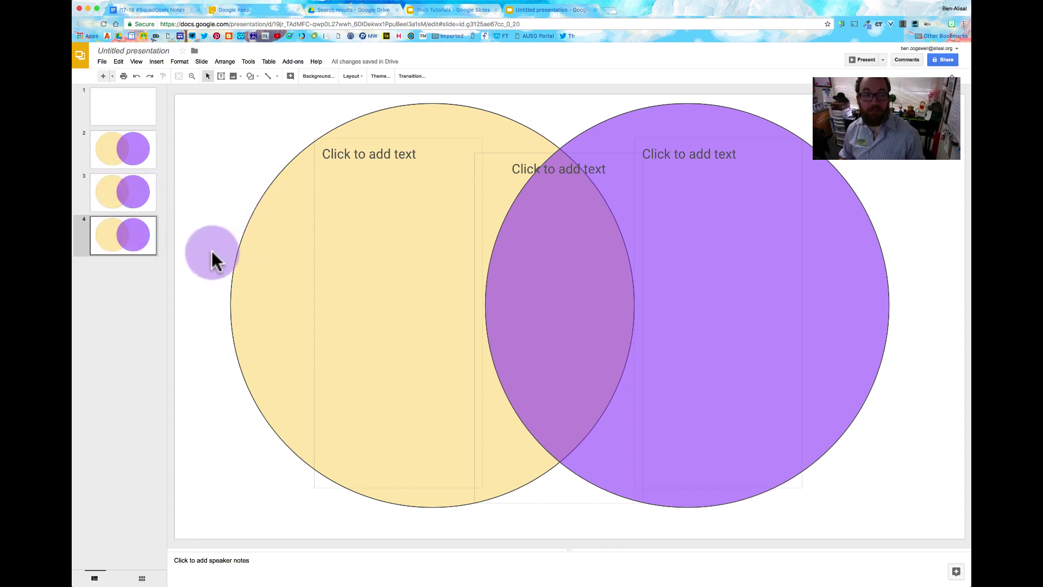
pyautogui.click(402, 138)
pyautogui.click(583, 161)
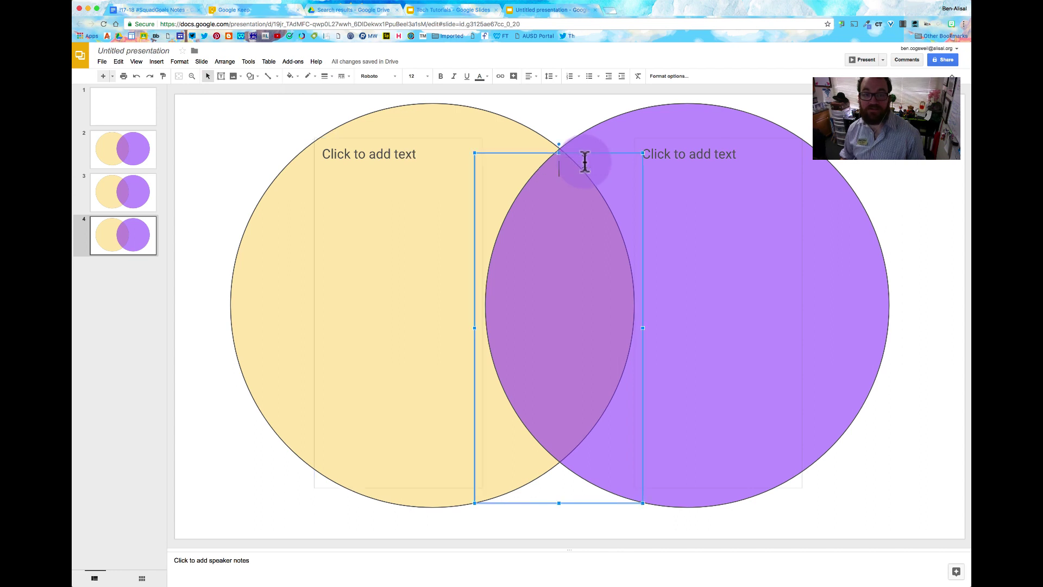
pyautogui.click(937, 156)
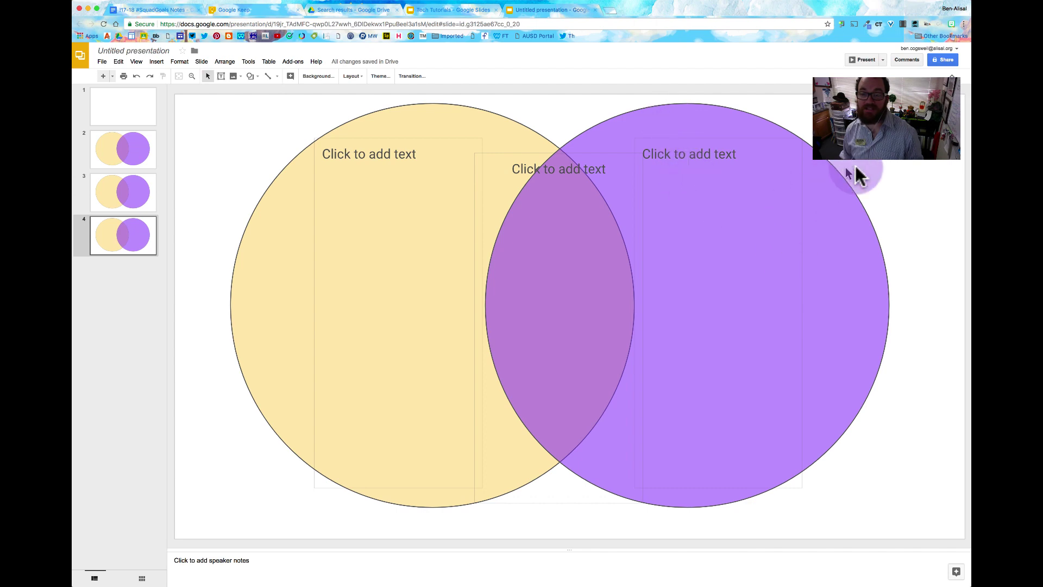
pyautogui.click(446, 9)
pyautogui.click(551, 11)
pyautogui.press('shift+super+t')
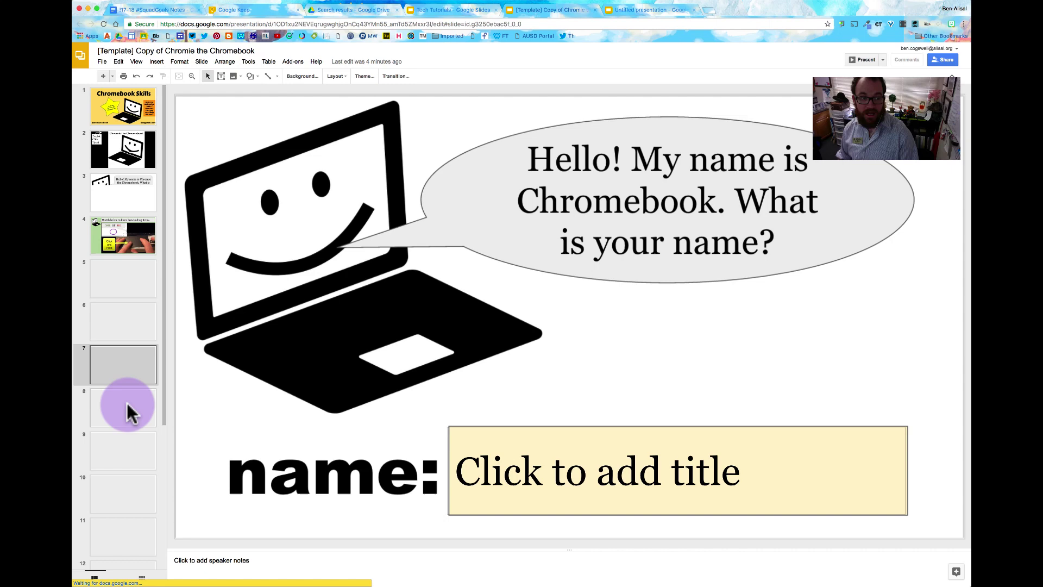
pyautogui.click(126, 399)
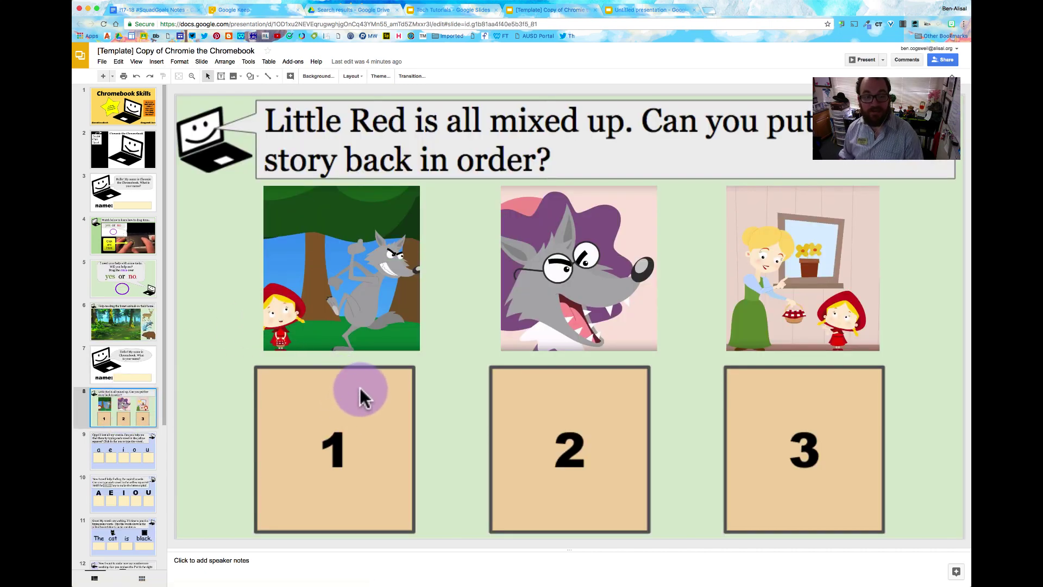
pyautogui.click(363, 305)
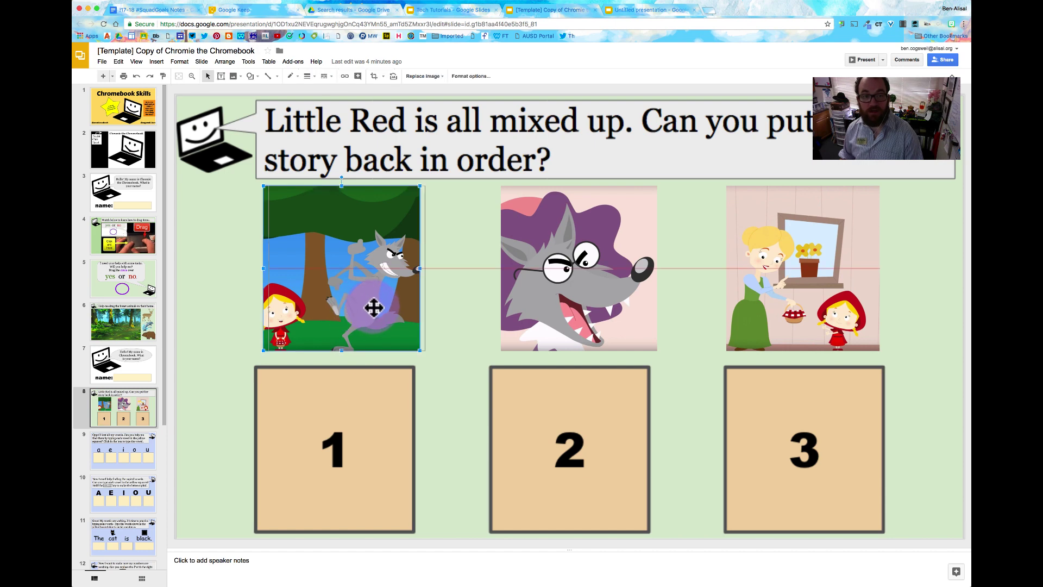
pyautogui.moveTo(364, 318); pyautogui.dragTo(368, 329)
pyautogui.scroll(-3, 111, 486)
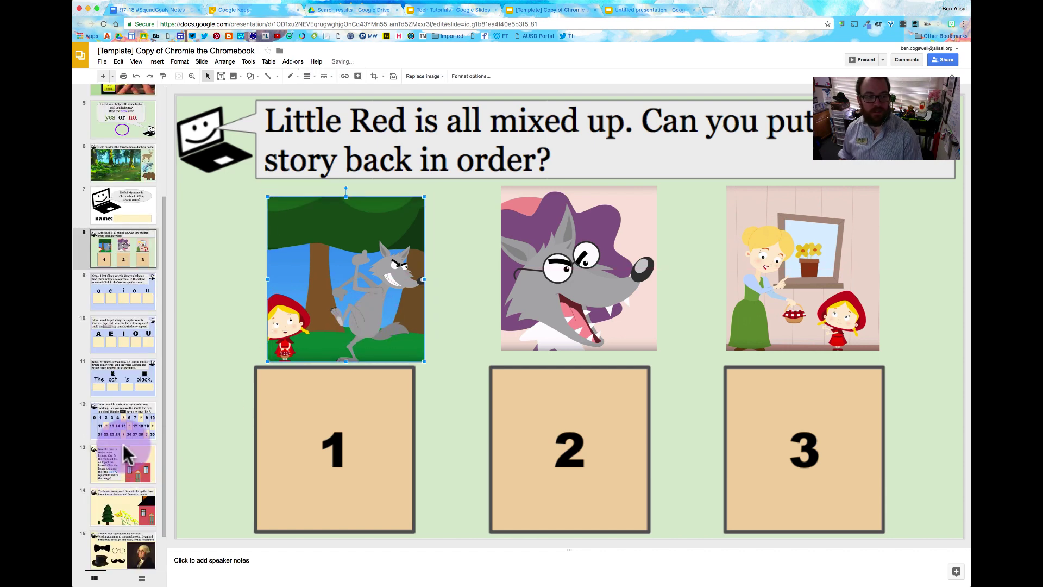
pyautogui.click(127, 466)
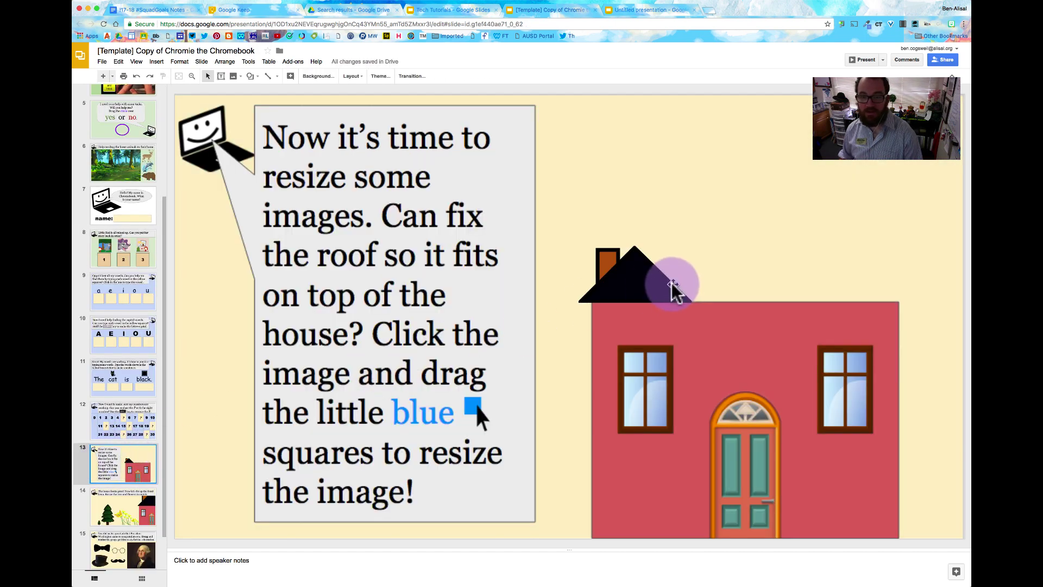
pyautogui.click(688, 259)
pyautogui.moveTo(695, 244); pyautogui.dragTo(871, 209)
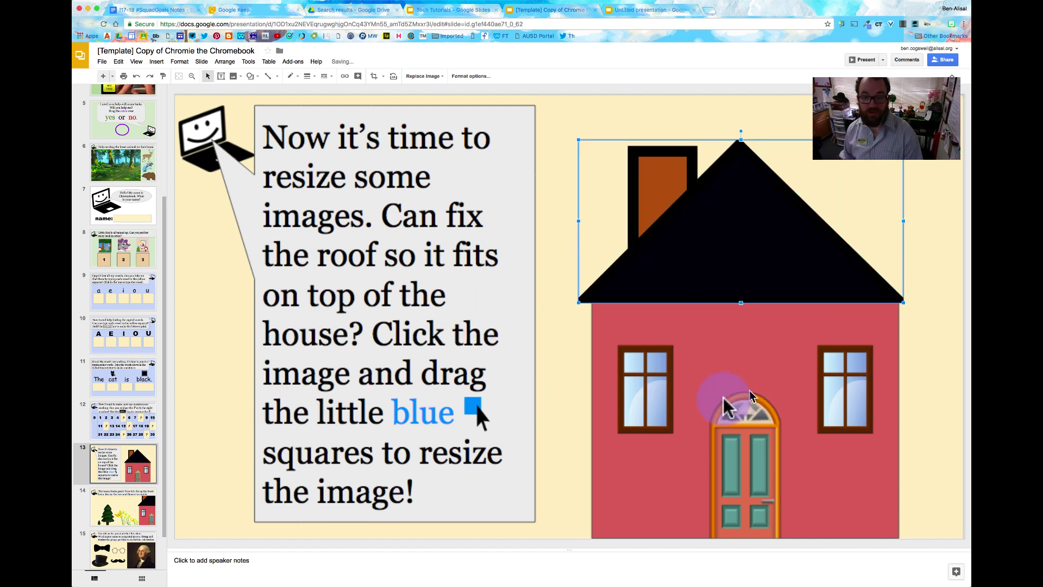
pyautogui.click(144, 511)
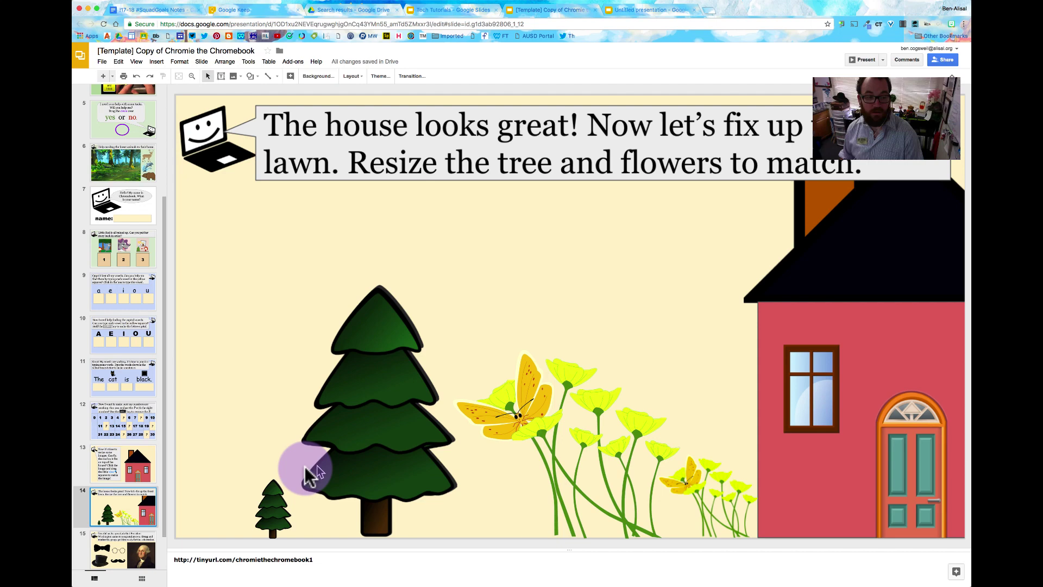
pyautogui.click(118, 389)
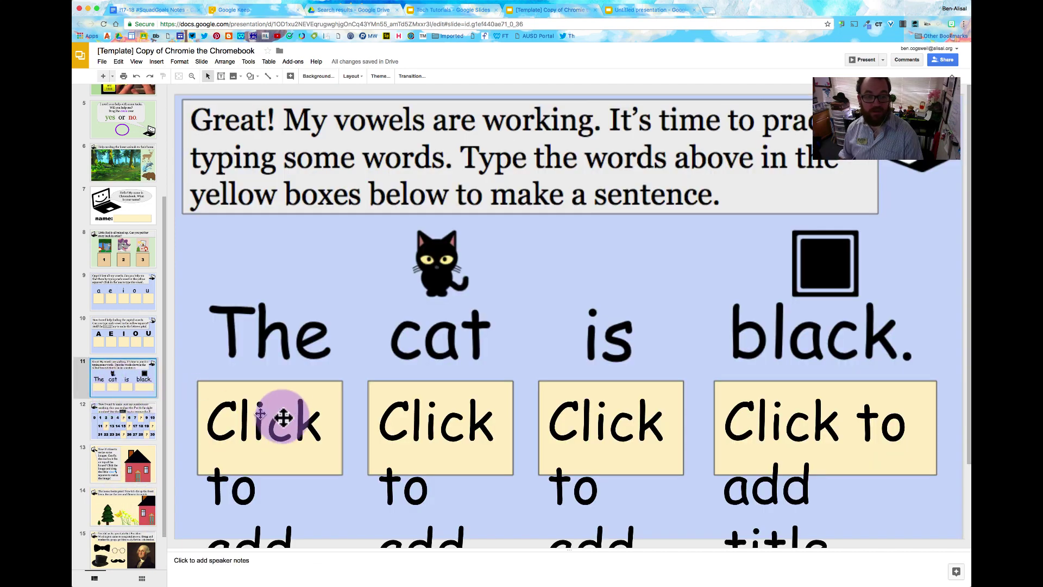
pyautogui.scroll(-2, 284, 432)
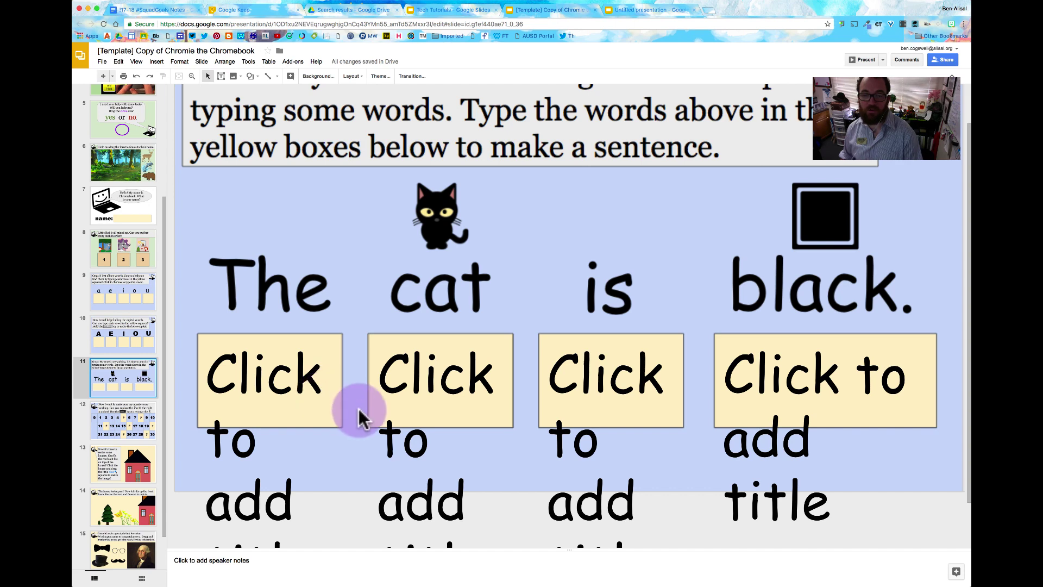
pyautogui.scroll(1, 447, 299)
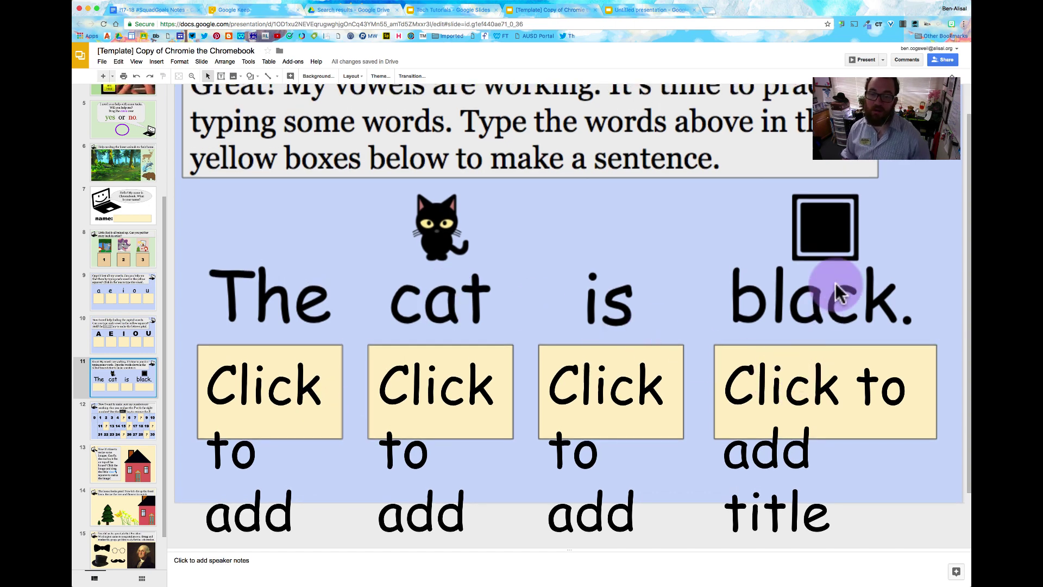
pyautogui.click(671, 10)
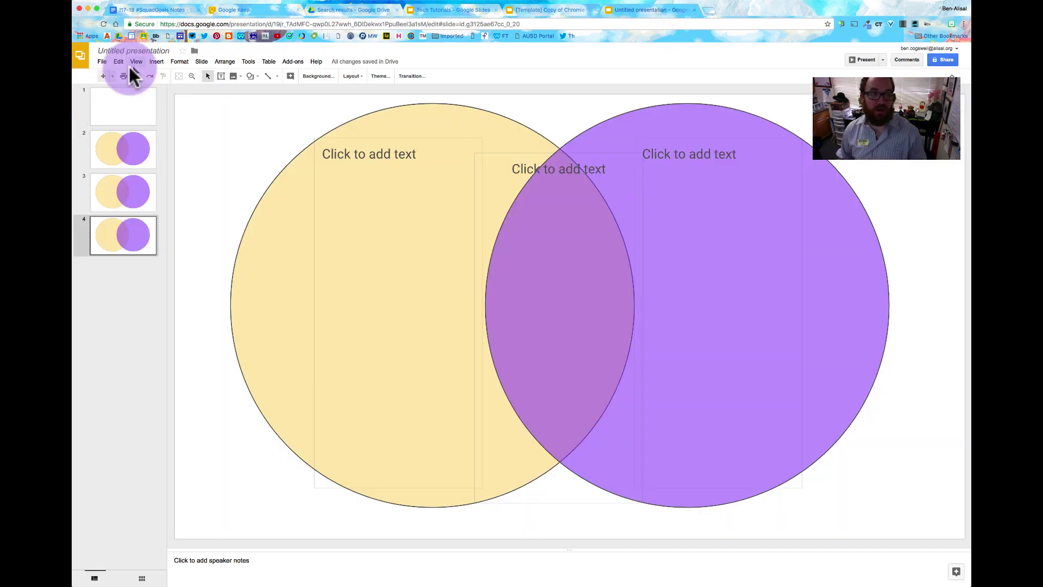
# - Insert slide 5 from the Blank layout with the yellow and purple Venn circles
pyautogui.click(112, 77)
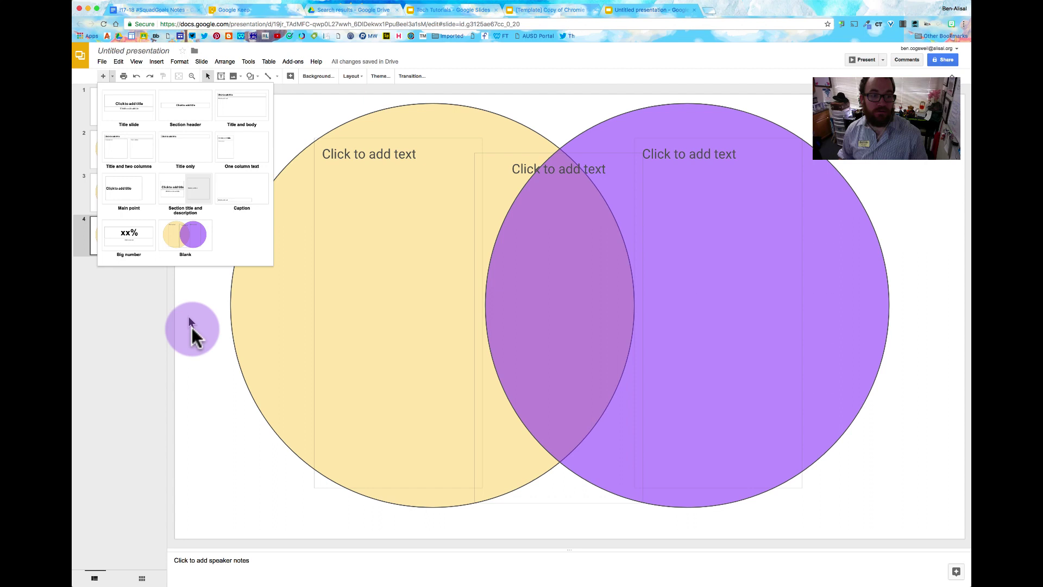
pyautogui.click(207, 253)
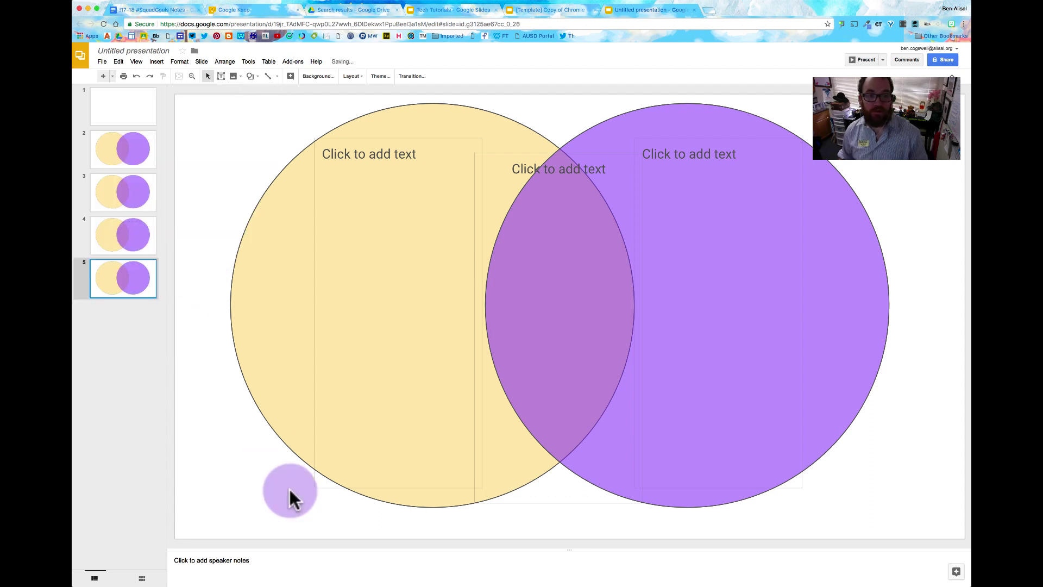